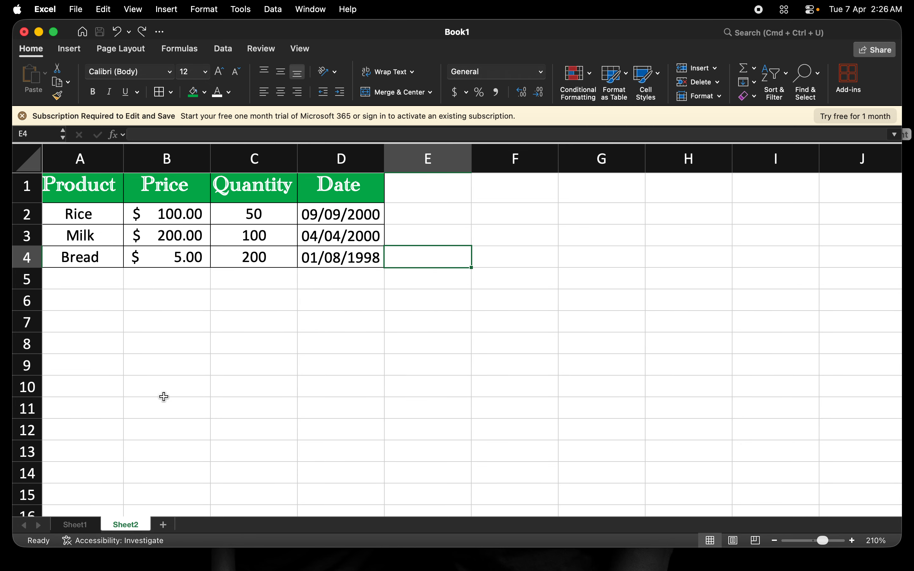
Step: Add a blank Sheet3, zoom it to 190% and select cell B1
{"action": "left_click", "coordinate": [164, 526]}
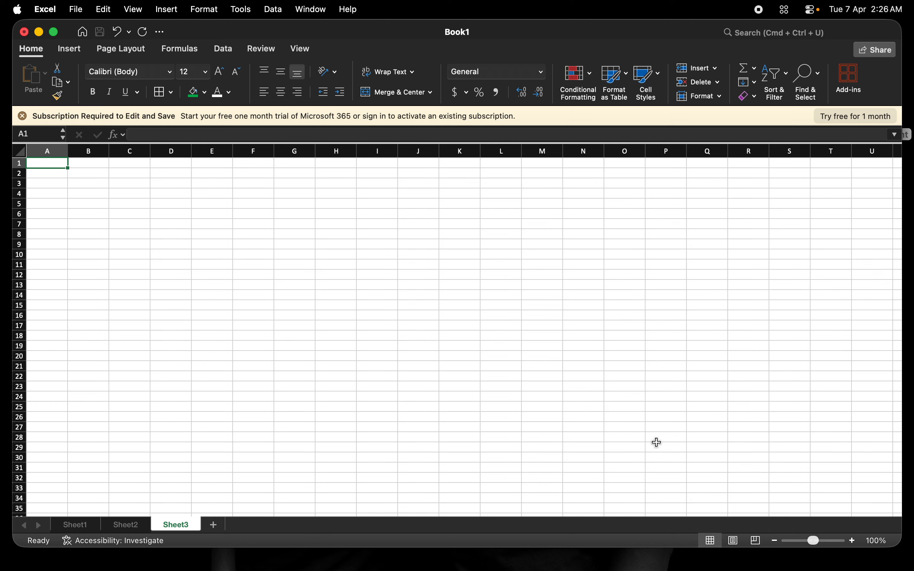
{"action": "left_click", "coordinate": [853, 540]}
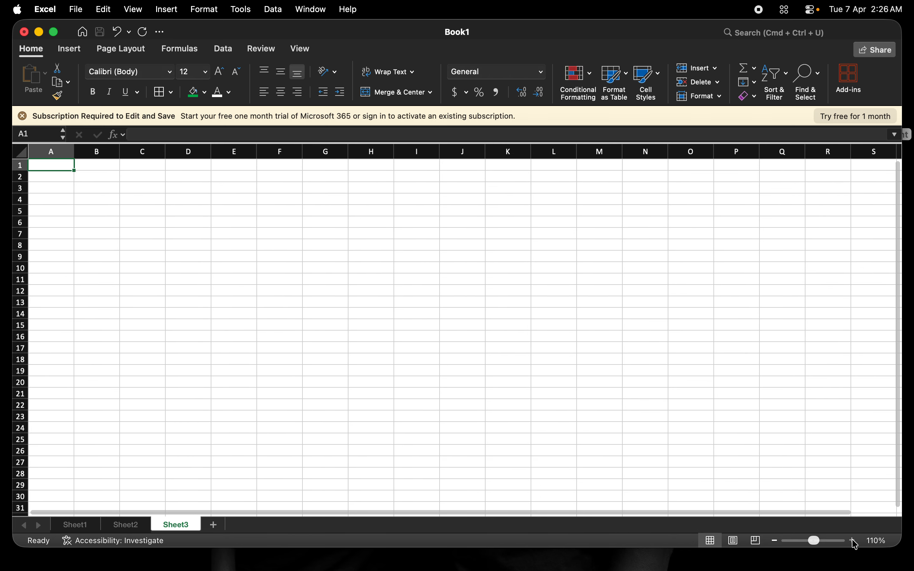
{"action": "left_click", "coordinate": [852, 541]}
{"action": "left_click", "coordinate": [852, 541]}
{"action": "left_click", "coordinate": [852, 541]}
{"action": "left_click", "coordinate": [852, 540]}
{"action": "left_click", "coordinate": [852, 540]}
{"action": "left_click", "coordinate": [852, 540]}
{"action": "left_click", "coordinate": [852, 541]}
{"action": "left_click", "coordinate": [854, 543]}
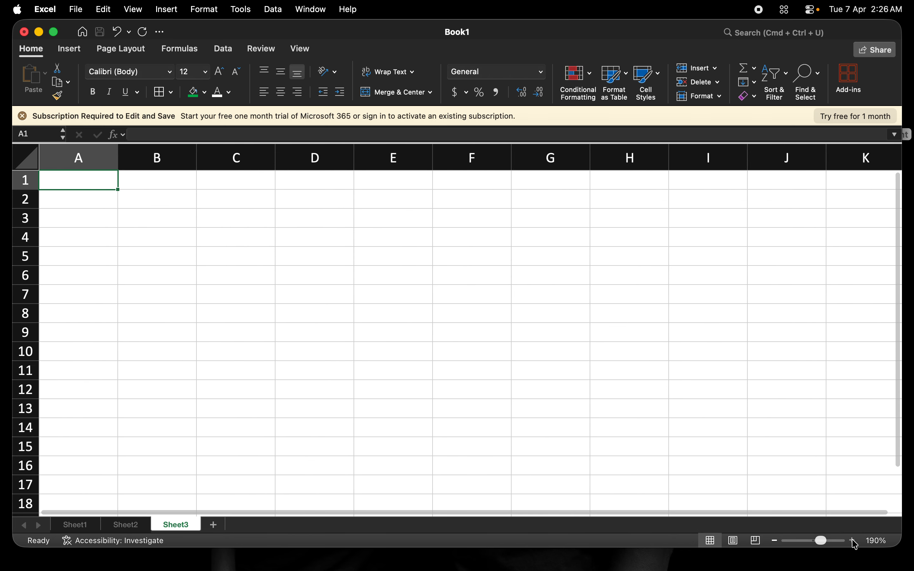
{"action": "left_click", "coordinate": [148, 184]}
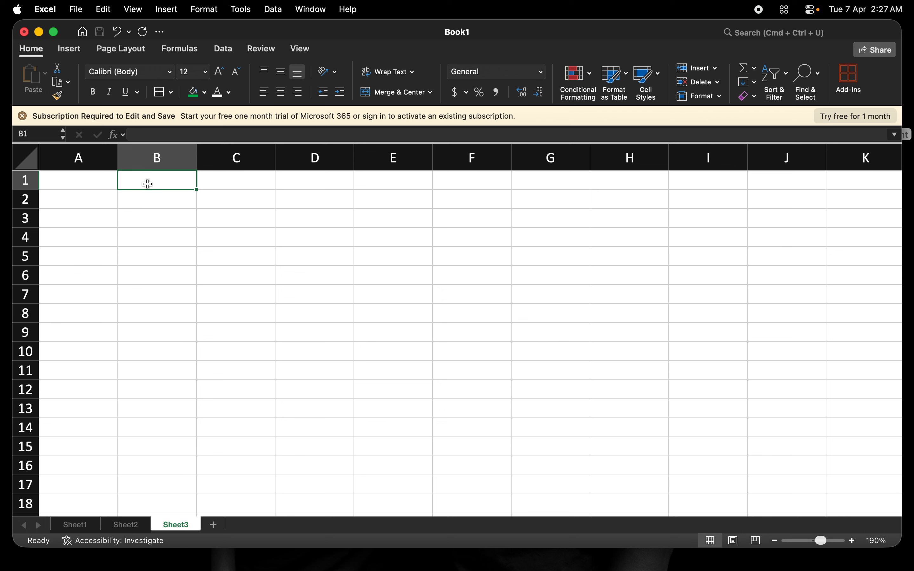
{"action": "left_click", "coordinate": [148, 201]}
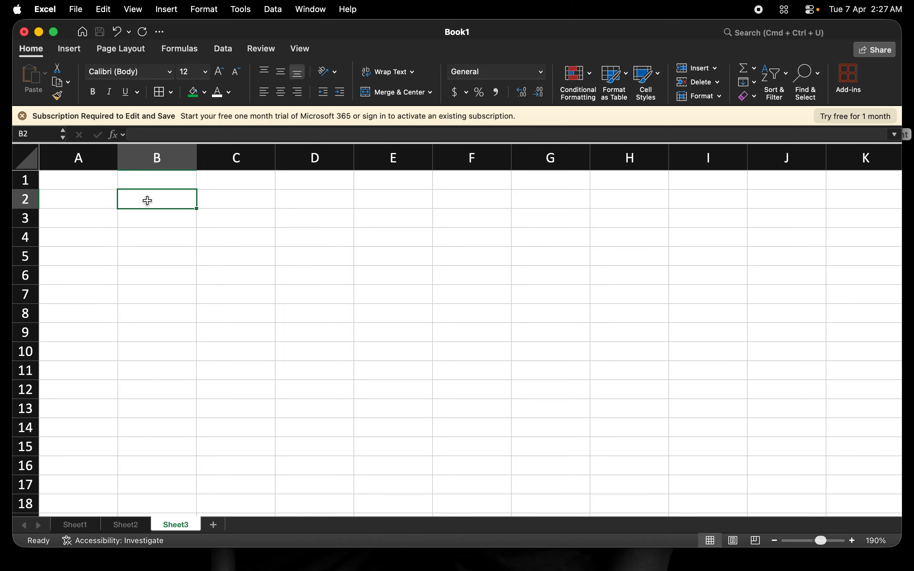
{"action": "type", "text": "+"}
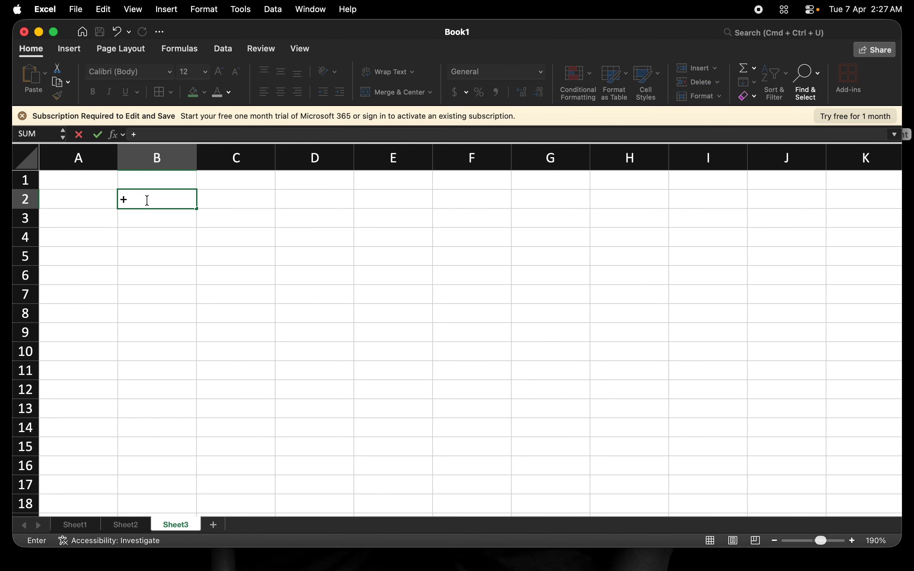
{"action": "key", "text": "Down"}
{"action": "key", "text": "Up"}
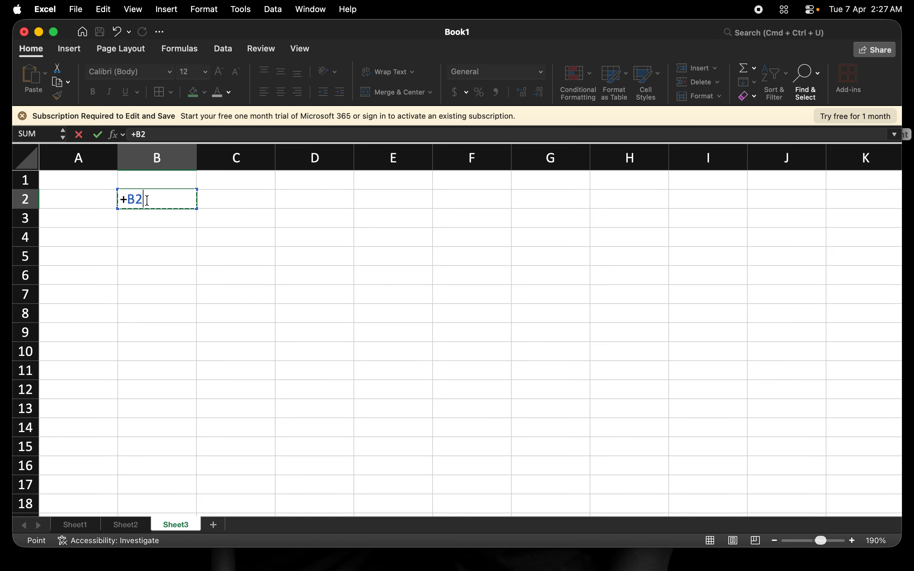
{"action": "key", "text": "BackSpace"}
{"action": "key", "text": "BackSpace"}
{"action": "key", "text": "BackSpace"}
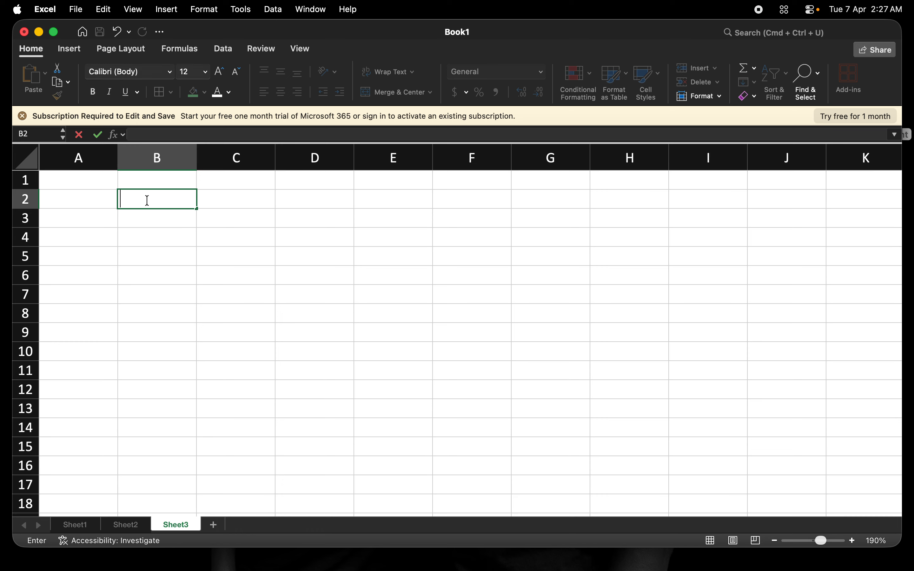
{"action": "type", "text": "**"}
{"action": "key", "text": "BackSpace"}
{"action": "type", "text": "*"}
{"action": "key", "text": "BackSpace"}
{"action": "key", "text": "BackSpace"}
{"action": "type", "text": "/"}
{"action": "key", "text": "BackSpace"}
{"action": "type", "text": "*"}
{"action": "key", "text": "BackSpace"}
{"action": "type", "text": "-"}
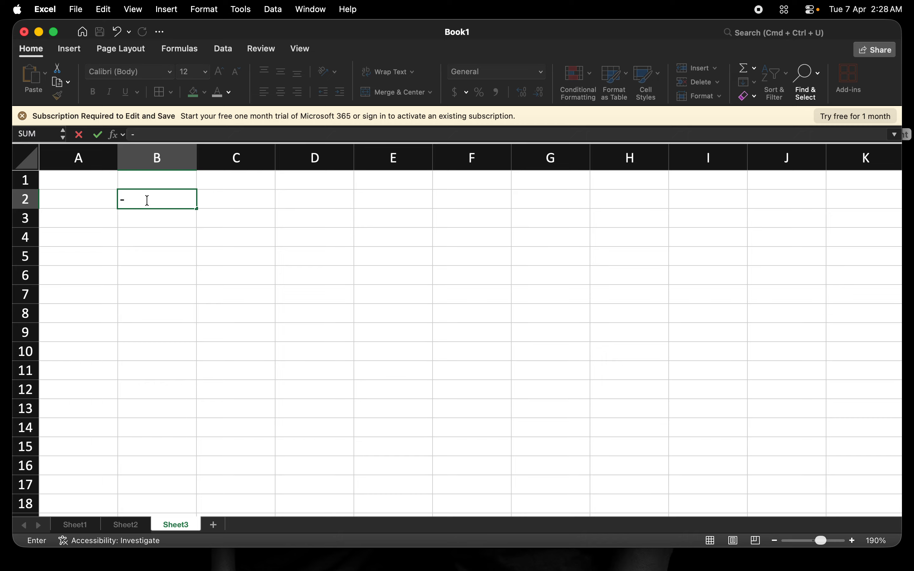
{"action": "key", "text": "BackSpace"}
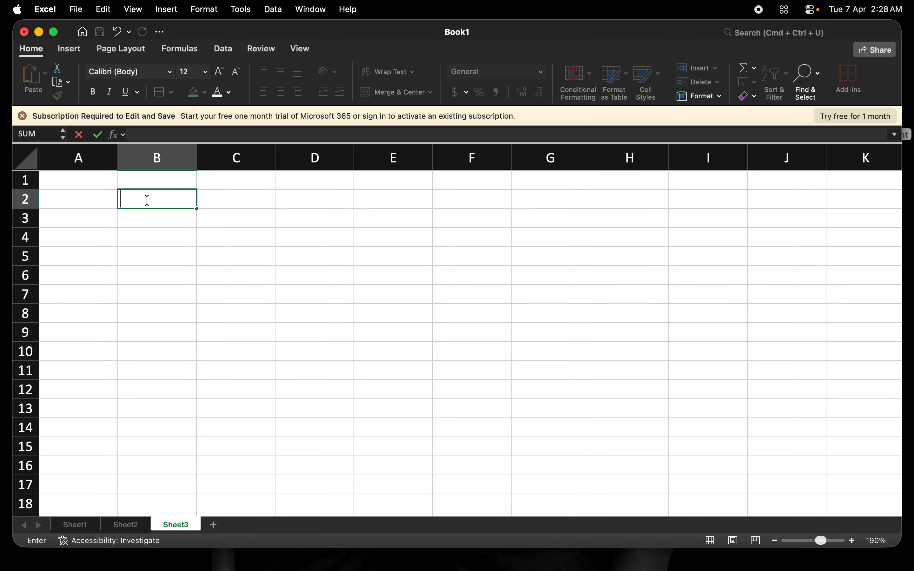
{"action": "type", "text": "+"}
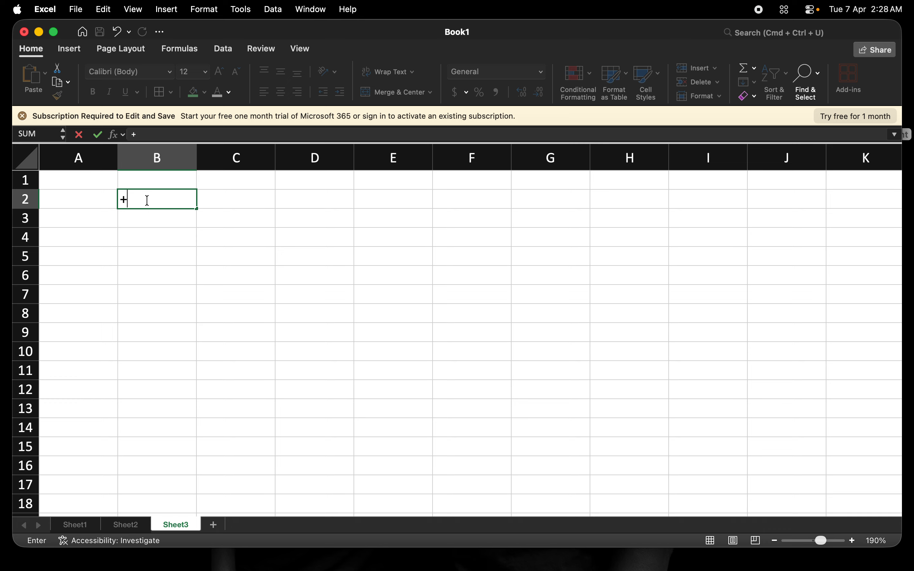
{"action": "key", "text": "BackSpace"}
{"action": "type", "text": "-"}
{"action": "key", "text": "BackSpace"}
{"action": "type", "text": "*"}
{"action": "key", "text": "BackSpace"}
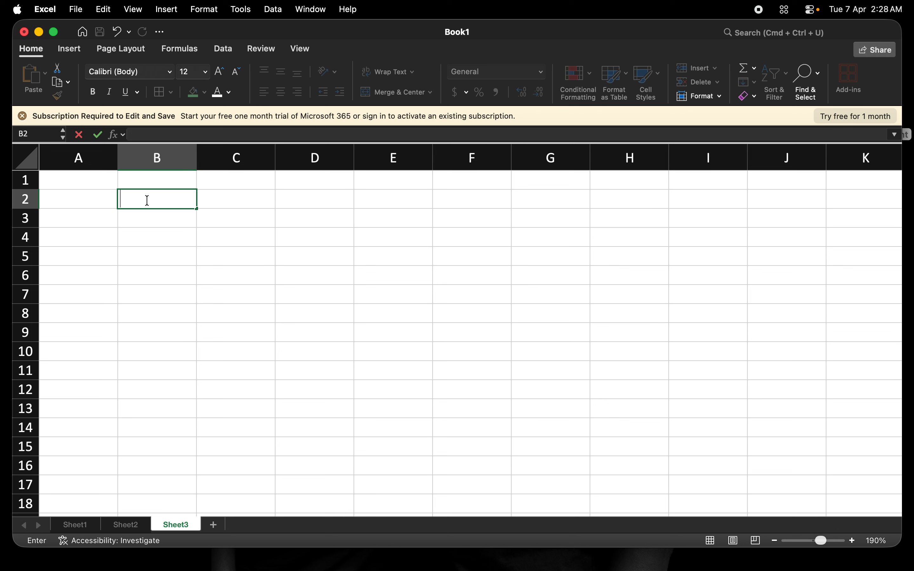
{"action": "type", "text": "/"}
{"action": "key", "text": "BackSpace"}
{"action": "key", "text": "Left"}
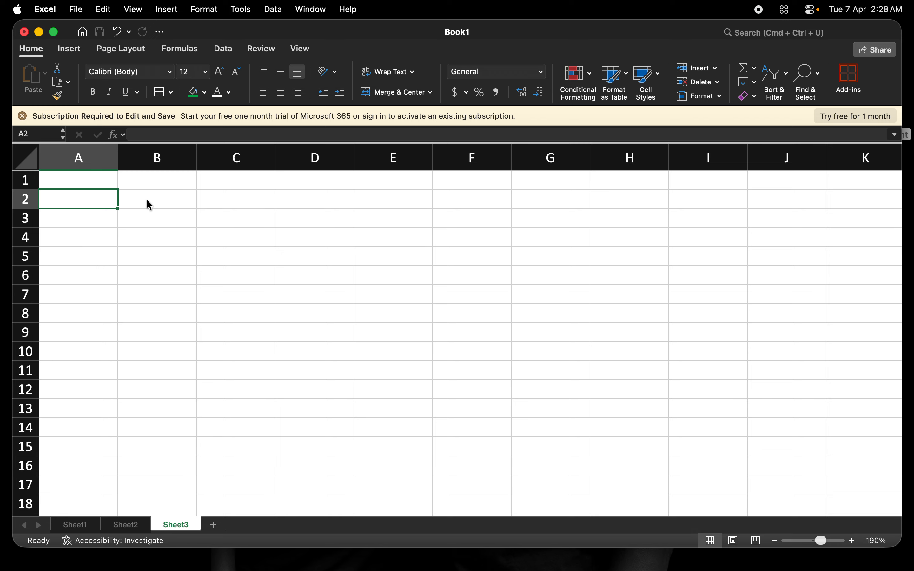
Step: Enter 'Number One' in cell A2, fixing the typos along the way
{"action": "type", "text": "Na"}
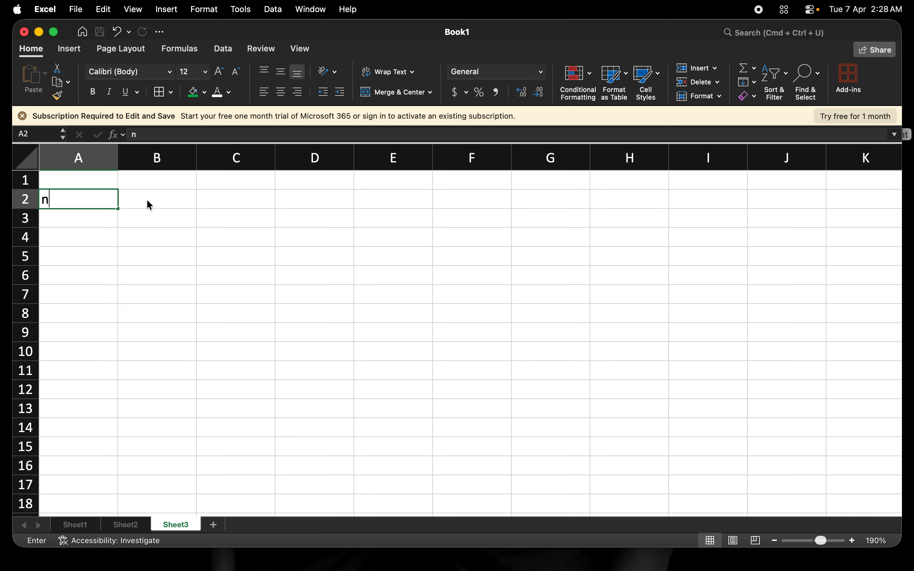
{"action": "key", "text": "BackSpace"}
{"action": "key", "text": "BackSpace"}
{"action": "type", "text": "Numbe"}
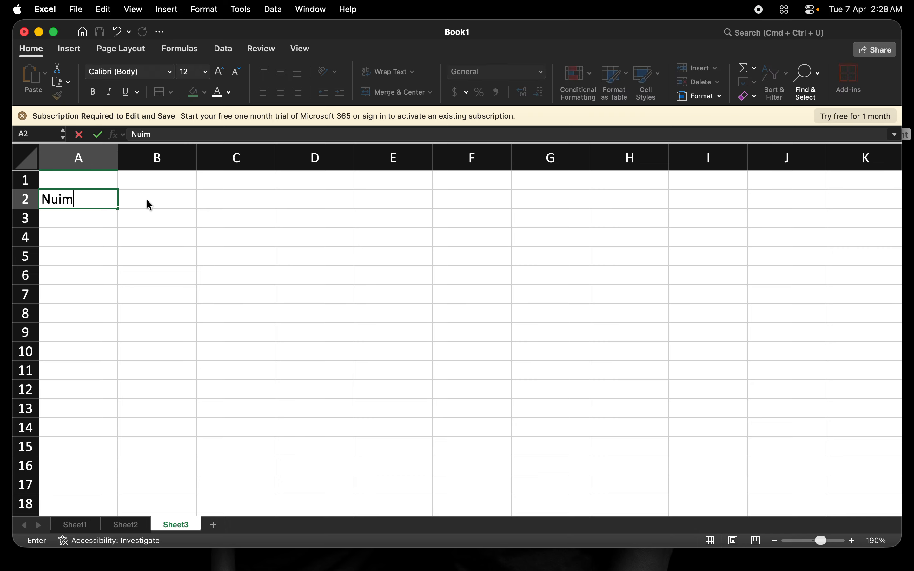
{"action": "key", "text": "BackSpace"}
{"action": "key", "text": "BackSpace"}
{"action": "key", "text": "BackSpace"}
{"action": "key", "text": "BackSpace"}
{"action": "type", "text": "i"}
{"action": "key", "text": "BackSpace"}
{"action": "type", "text": "mber One"}
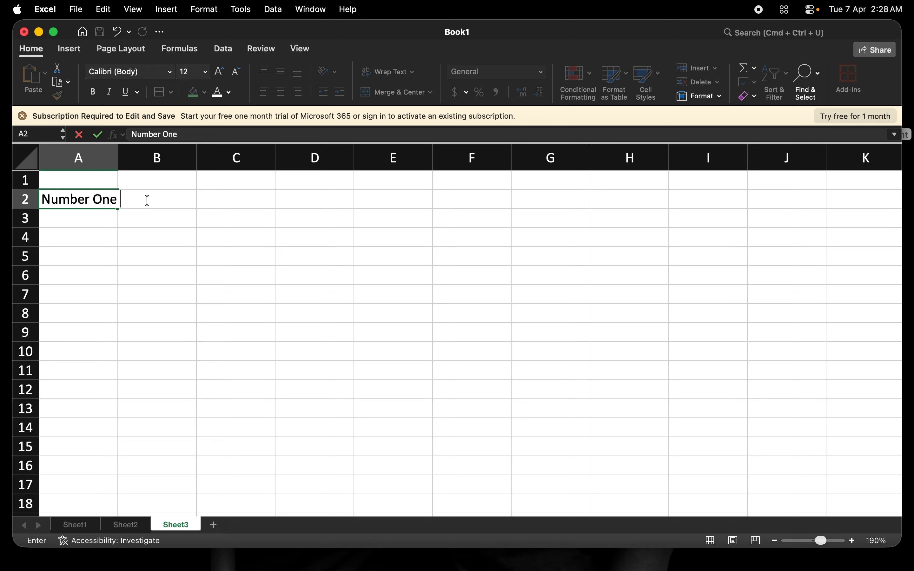
{"action": "left_click", "coordinate": [148, 201]}
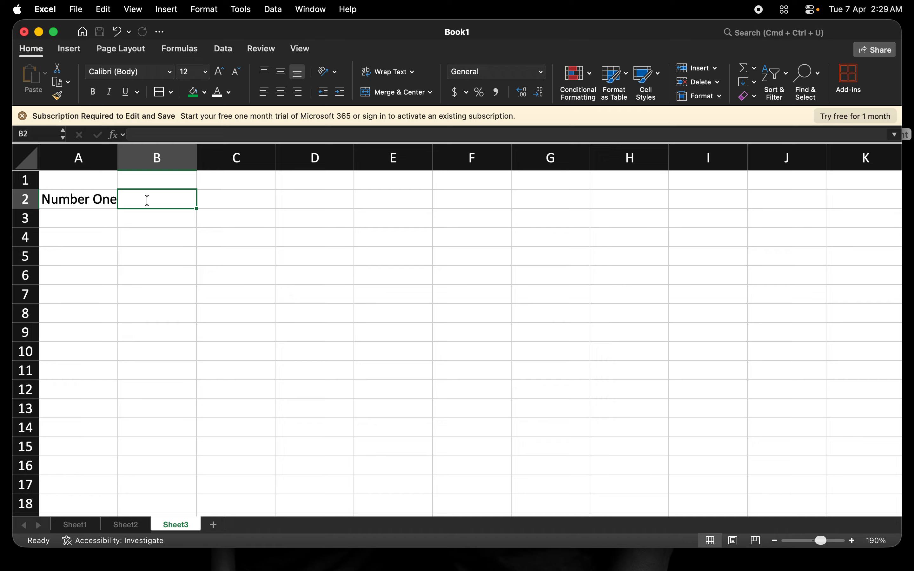
Step: Enter 'Number Two' in B2 and 'Number Three' in C2
{"action": "type", "text": "Number "}
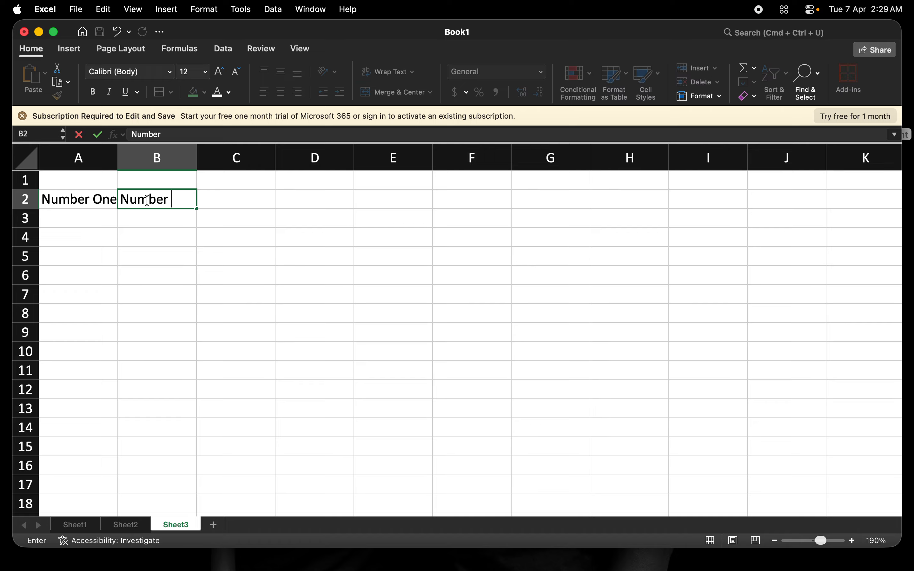
{"action": "type", "text": "Two"}
{"action": "key", "text": "Tab"}
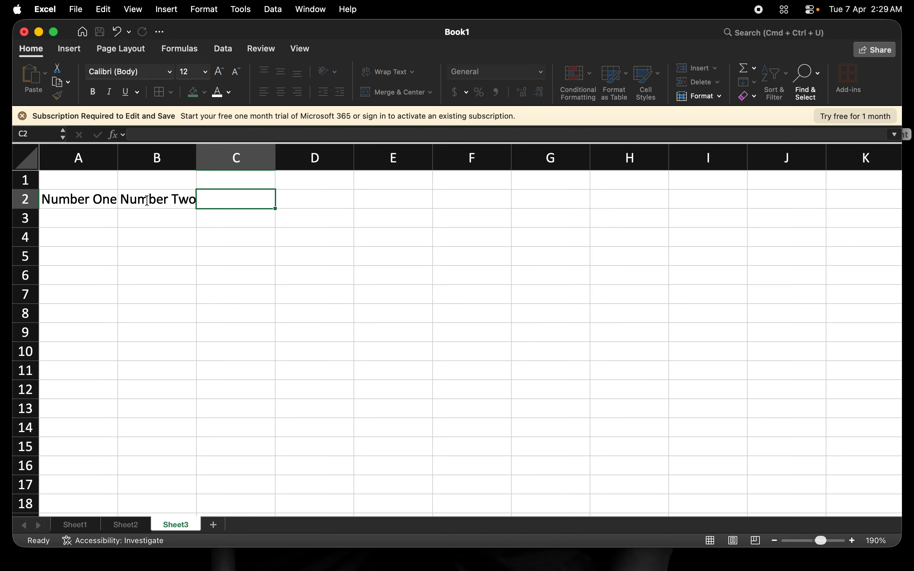
{"action": "type", "text": "Number "}
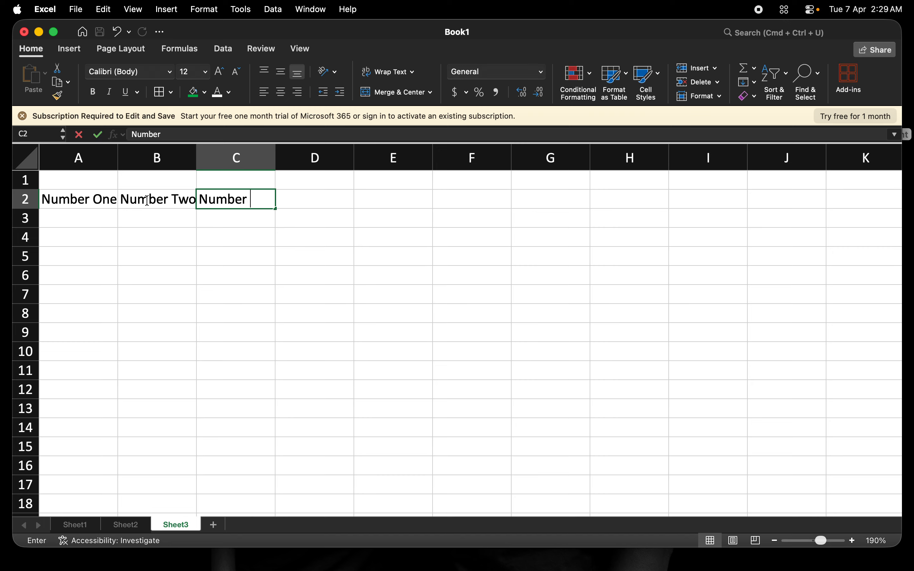
{"action": "type", "text": "The"}
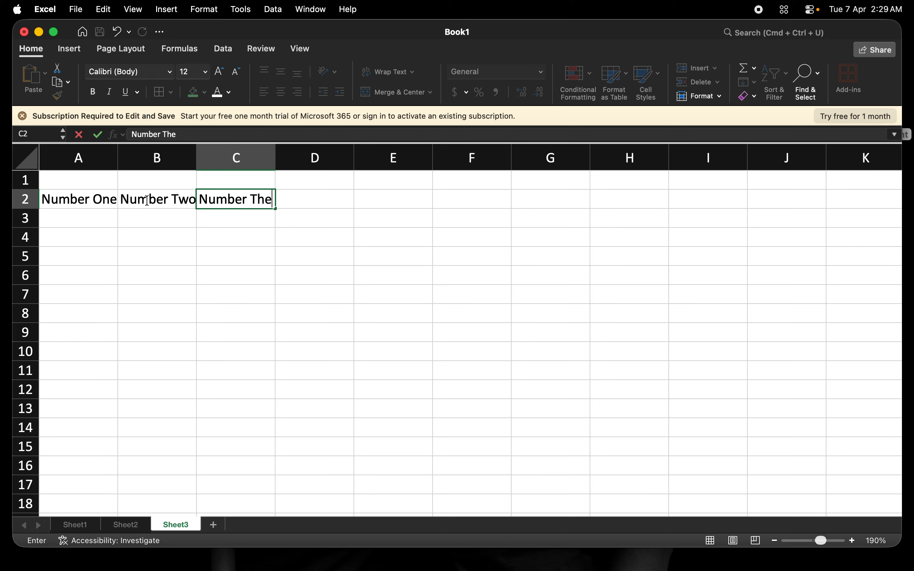
{"action": "key", "text": "BackSpace"}
{"action": "type", "text": "ree"}
{"action": "left_click", "coordinate": [105, 194]}
{"action": "left_click", "coordinate": [171, 194]}
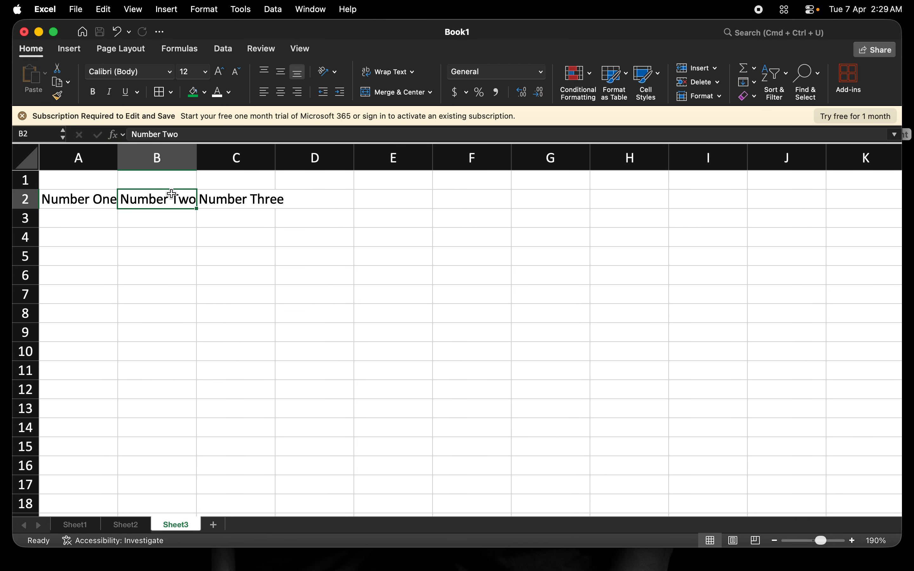
{"action": "left_click", "coordinate": [249, 193]}
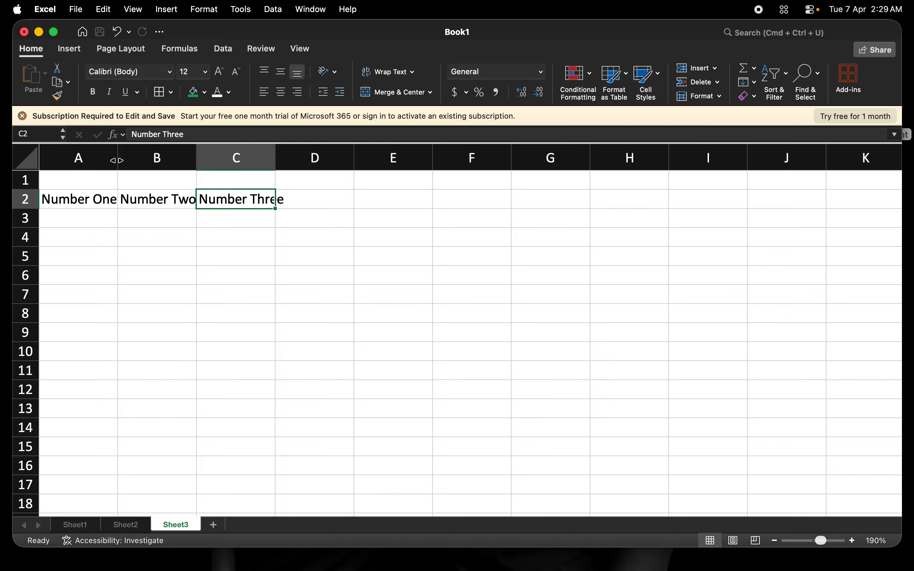
Step: Widen columns A, B and C to fit Number One, Number Two and Number Three
{"action": "left_click_drag", "start_coordinate": [117, 160], "coordinate": [134, 160]}
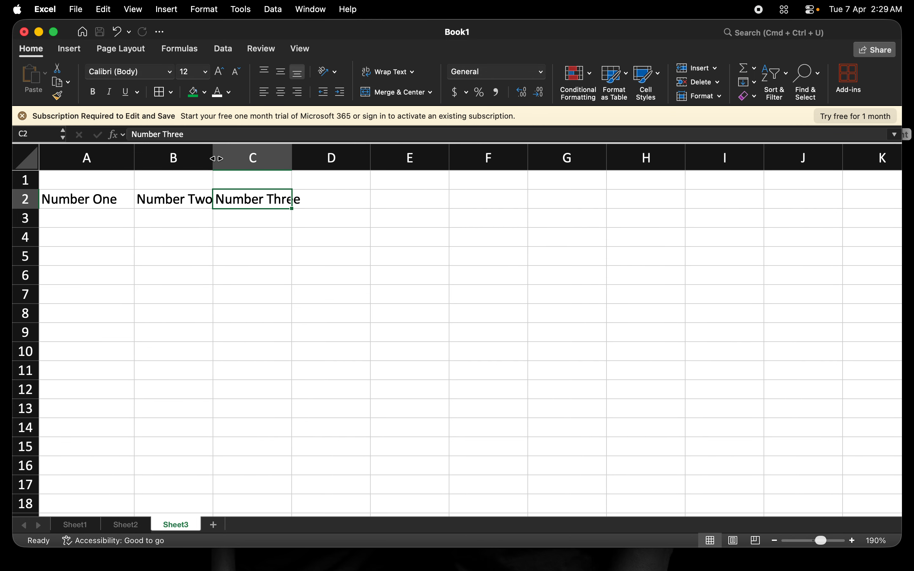
{"action": "left_click_drag", "start_coordinate": [213, 158], "coordinate": [230, 158]}
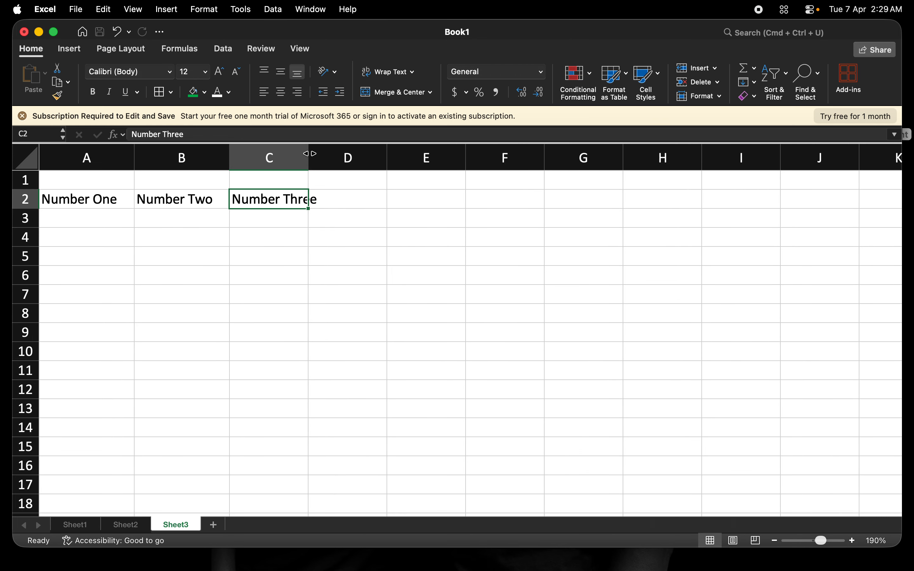
{"action": "left_click_drag", "start_coordinate": [308, 154], "coordinate": [324, 153]}
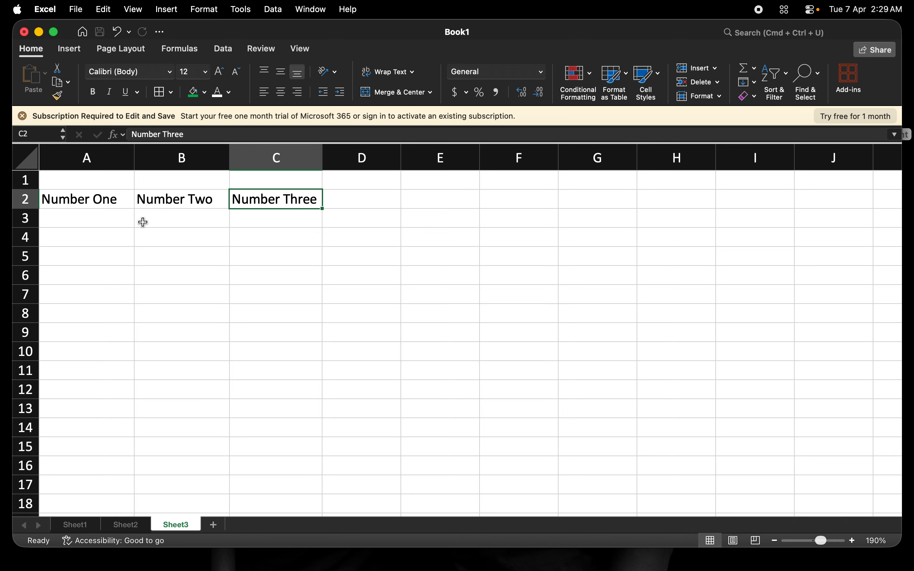
{"action": "left_click", "coordinate": [109, 219]}
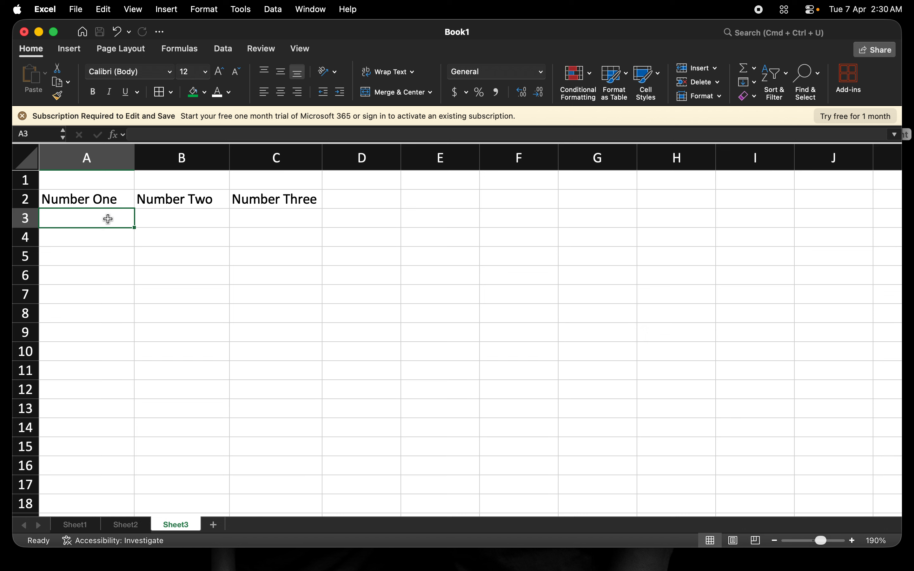
Step: Clear 'Number Three' from C2 and type 'Result' in its place
{"action": "left_click", "coordinate": [380, 199]}
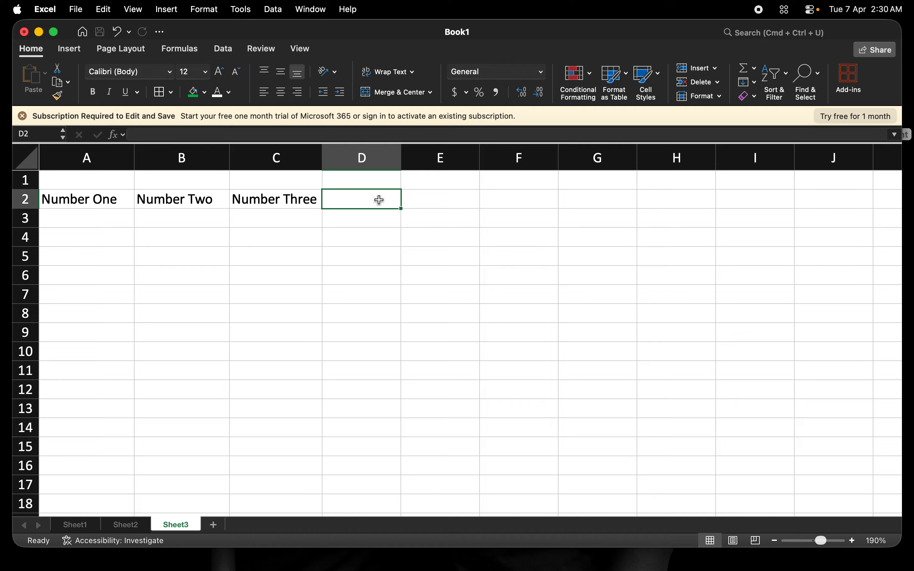
{"action": "key", "text": "Left"}
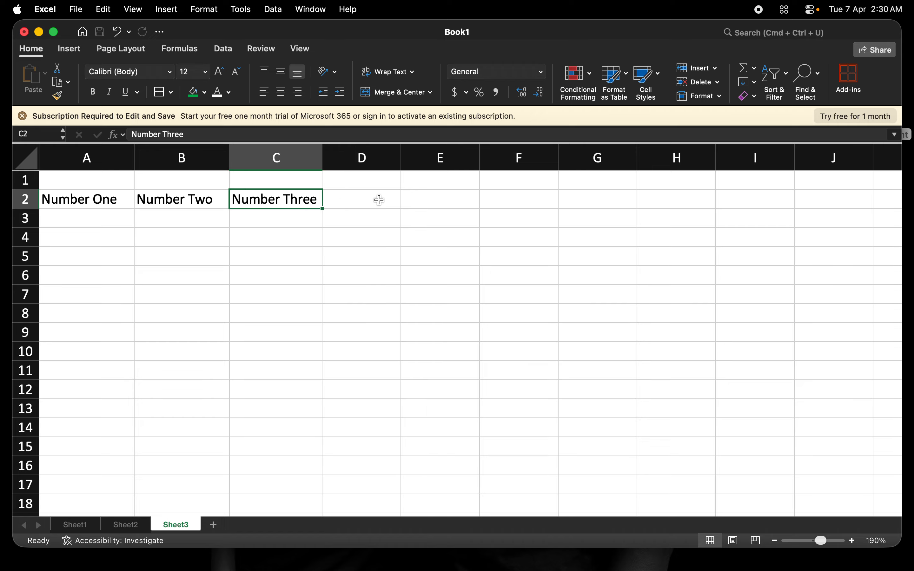
{"action": "key", "text": "Delete"}
{"action": "type", "text": "Result"}
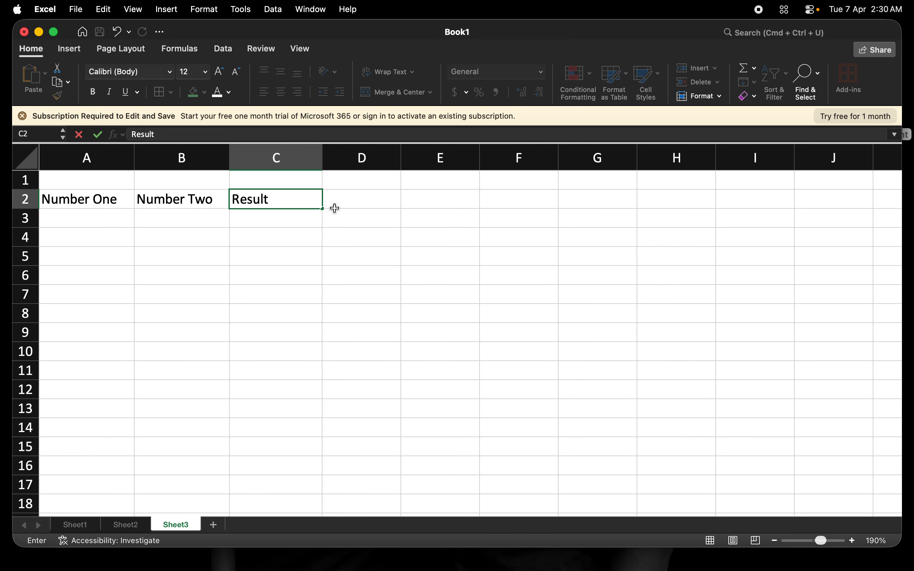
{"action": "left_click", "coordinate": [66, 221]}
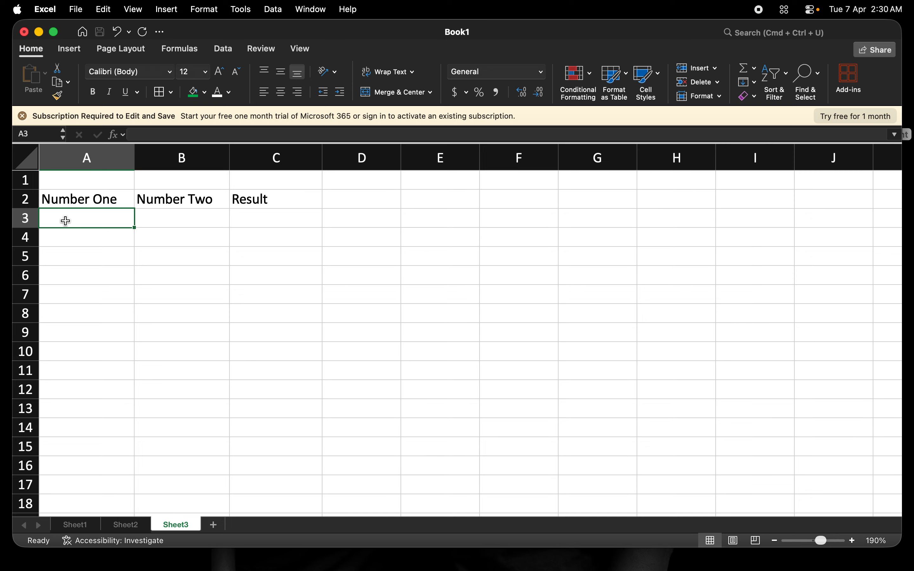
Step: Enter the pairs 12/2 and 100/3 in rows 3 and 4 under Number One and Number Two
{"action": "type", "text": "12"}
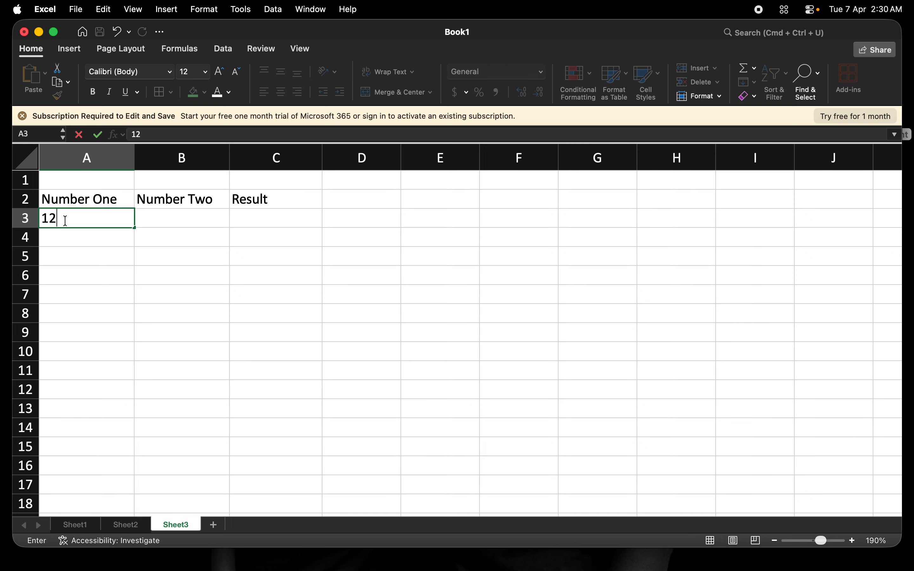
{"action": "key", "text": "Tab"}
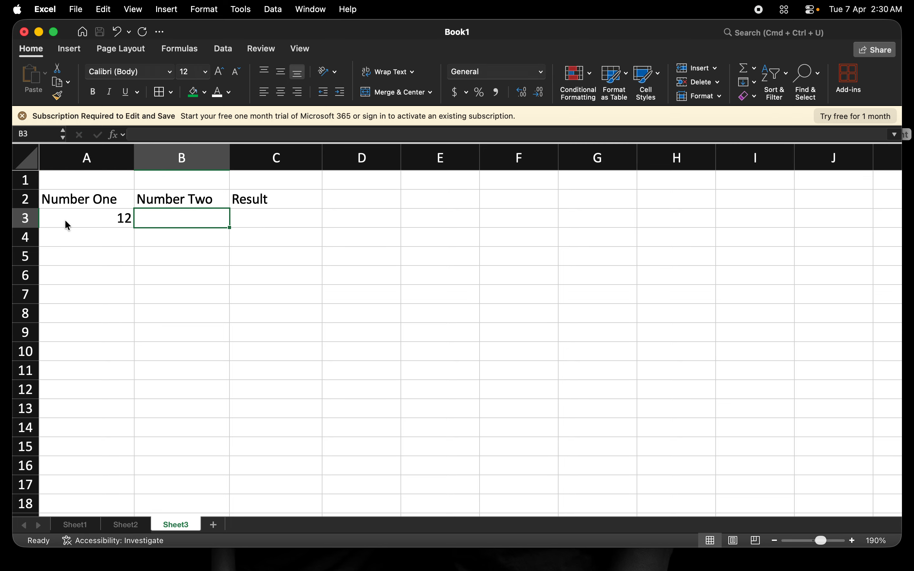
{"action": "type", "text": "2"}
{"action": "key", "text": "Return"}
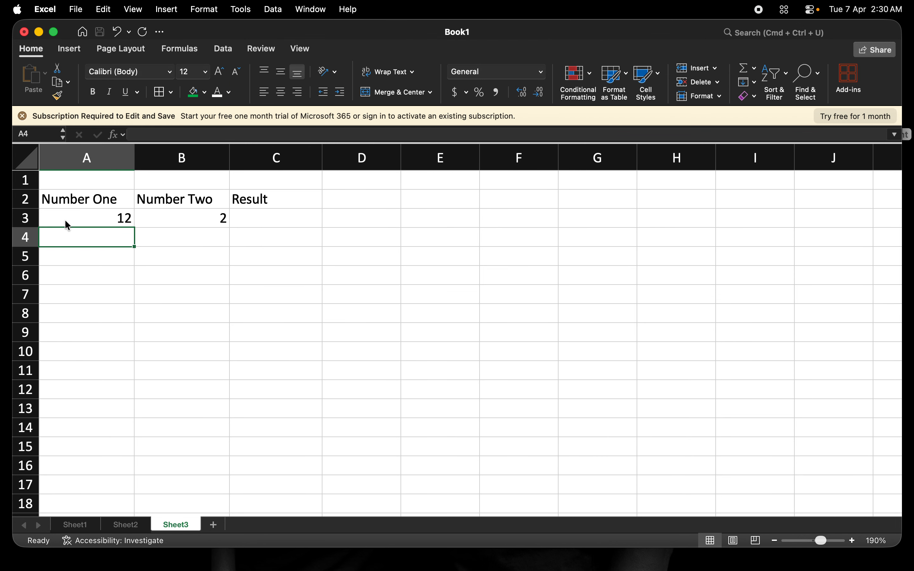
{"action": "type", "text": "100"}
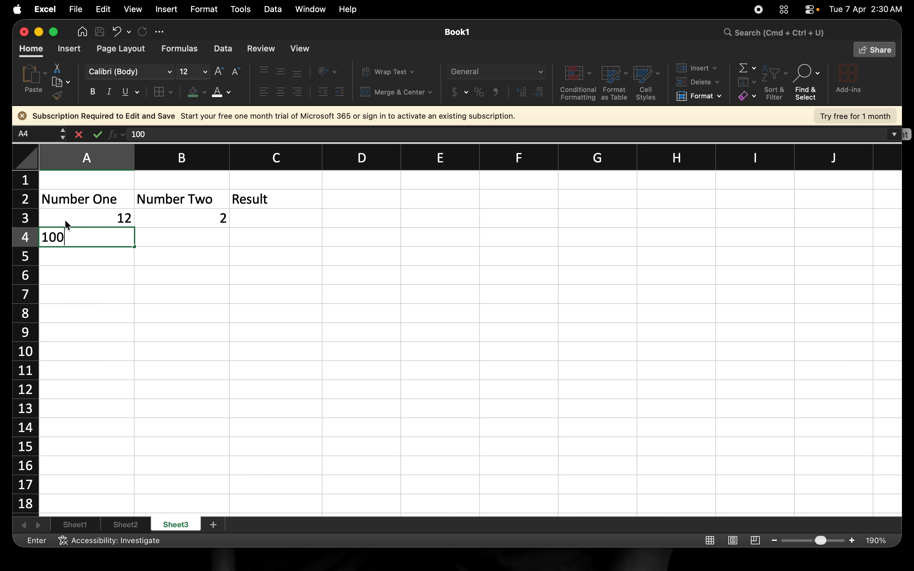
{"action": "key", "text": "Tab"}
{"action": "type", "text": "3"}
{"action": "key", "text": "Tab"}
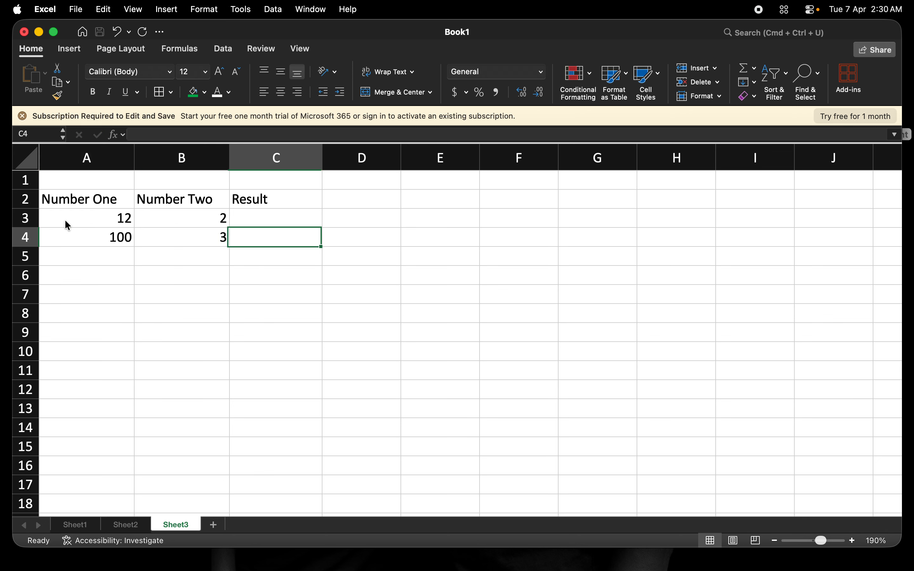
Step: Enter the pairs 13/12 and 16/15 in rows 5 and 6
{"action": "key", "text": "Down"}
{"action": "key", "text": "Left"}
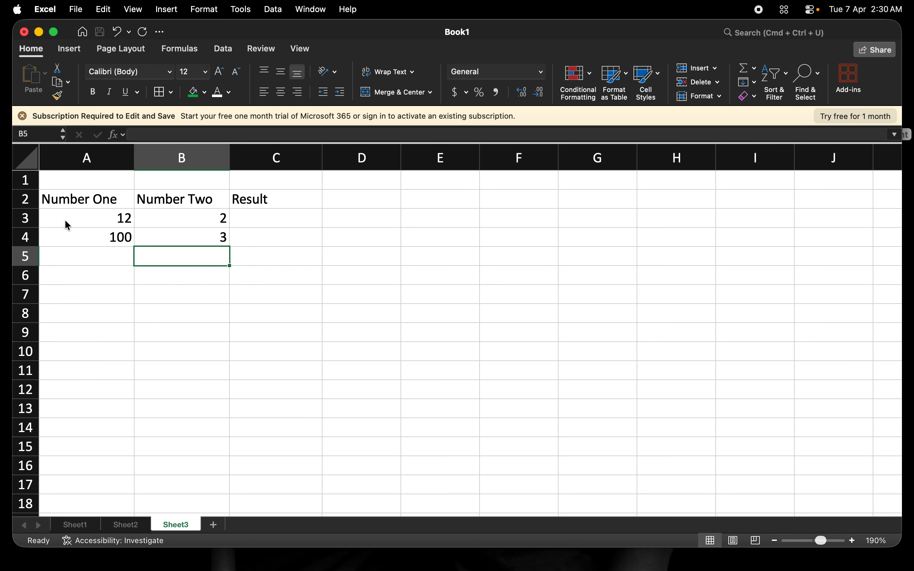
{"action": "left_click", "coordinate": [93, 259]}
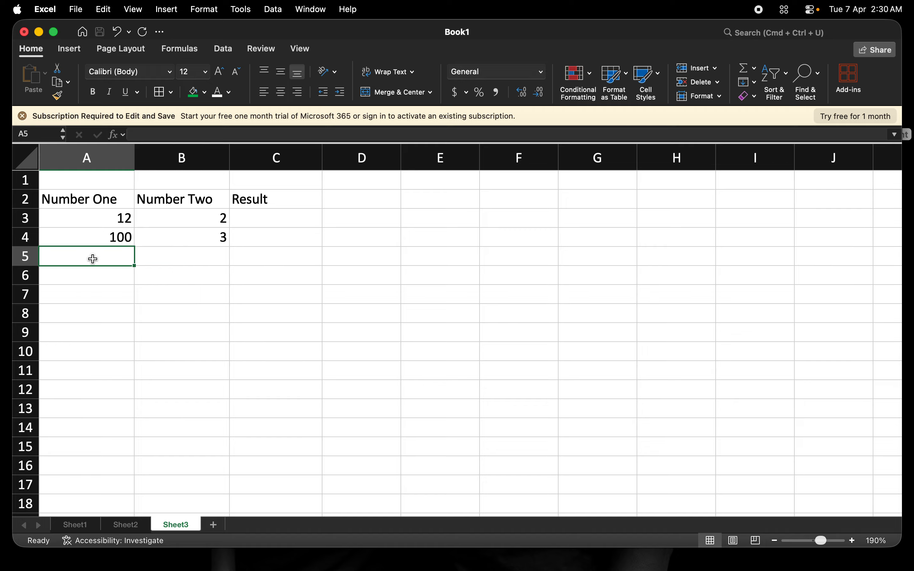
{"action": "type", "text": "13"}
{"action": "key", "text": "Tab"}
{"action": "type", "text": "1"}
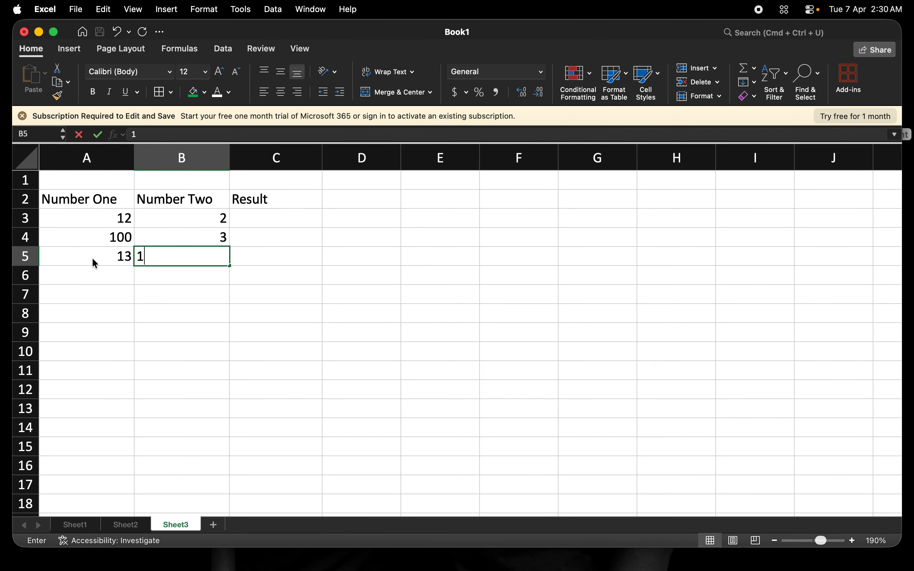
{"action": "type", "text": "2"}
{"action": "key", "text": "Return"}
{"action": "type", "text": "15"}
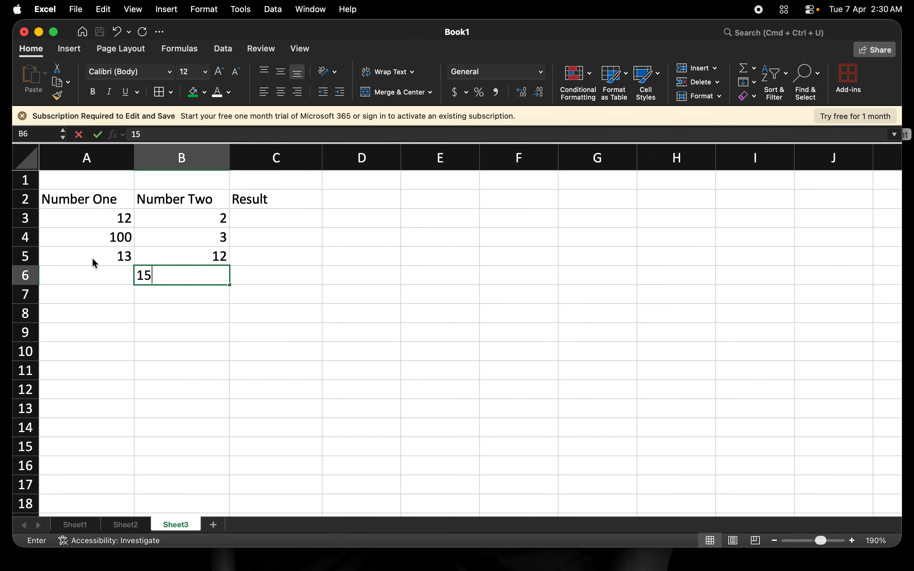
{"action": "key", "text": "shift+Tab"}
{"action": "type", "text": "16"}
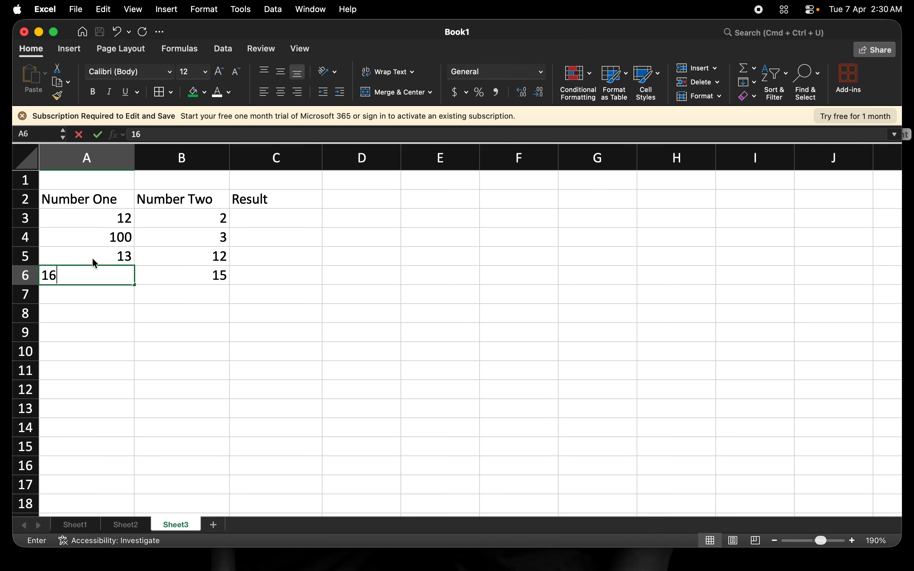
{"action": "key", "text": "Tab"}
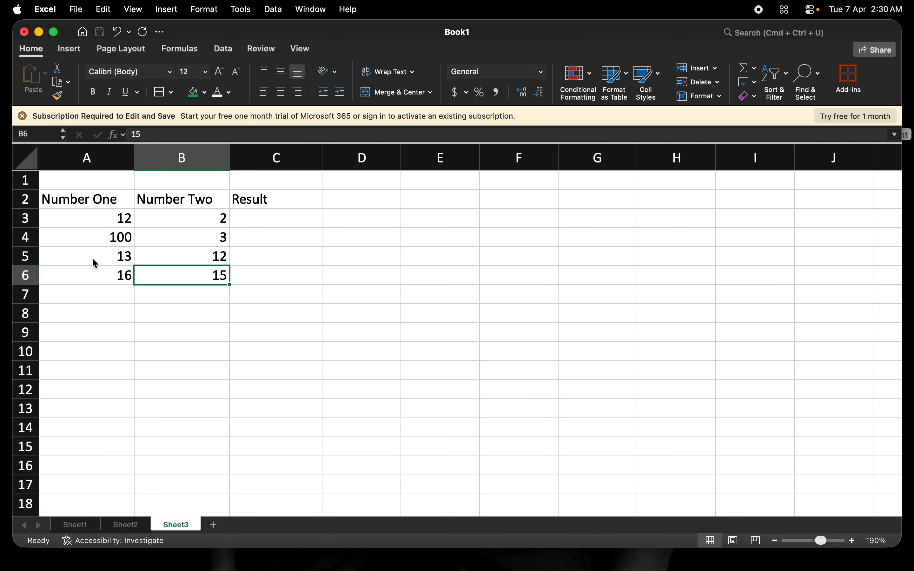
{"action": "left_click", "coordinate": [255, 222]}
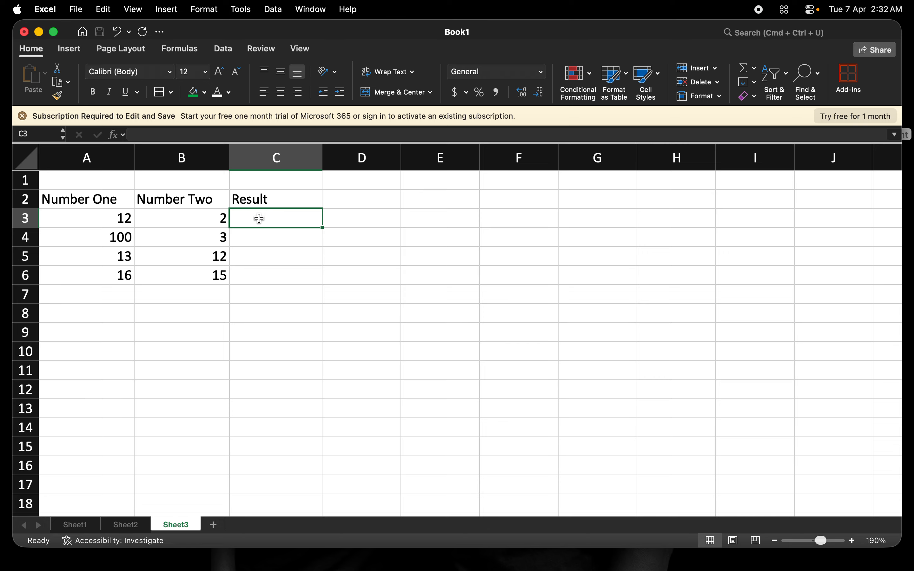
Step: Enter the formula =12+2 in C3 so it shows 14
{"action": "type", "text": "="}
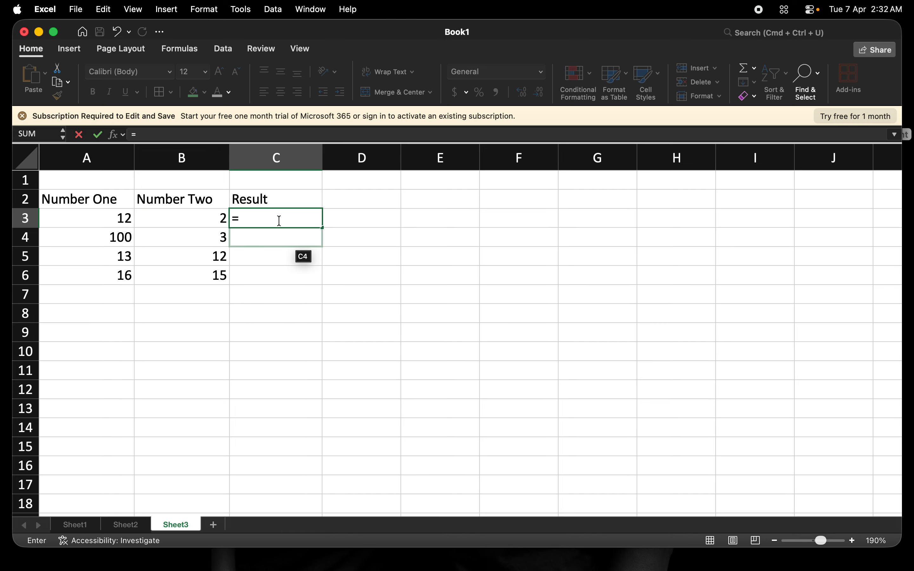
{"action": "type", "text": "12+2"}
{"action": "key", "text": "Tab"}
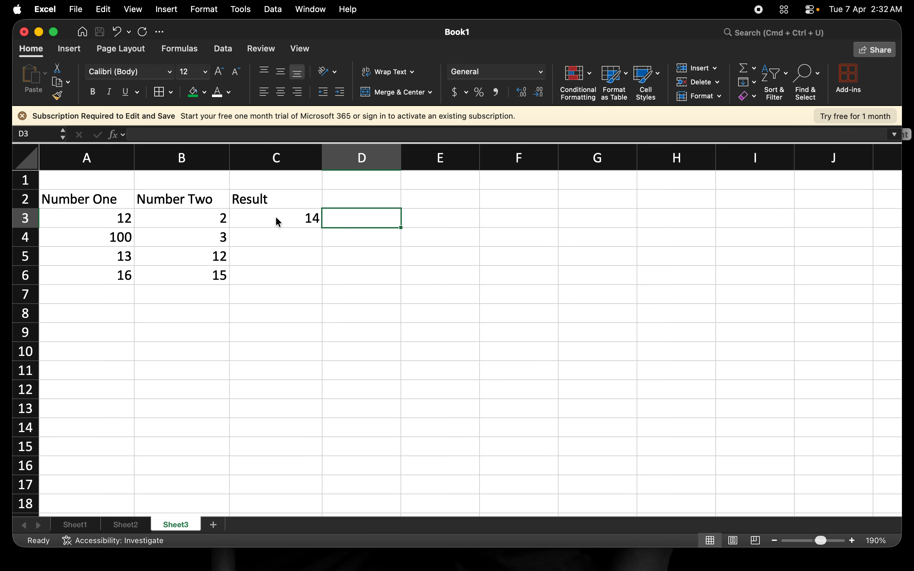
Step: Compare C3's result of 14 with the values 12 in A3 and 2 in B3
{"action": "left_click", "coordinate": [296, 222]}
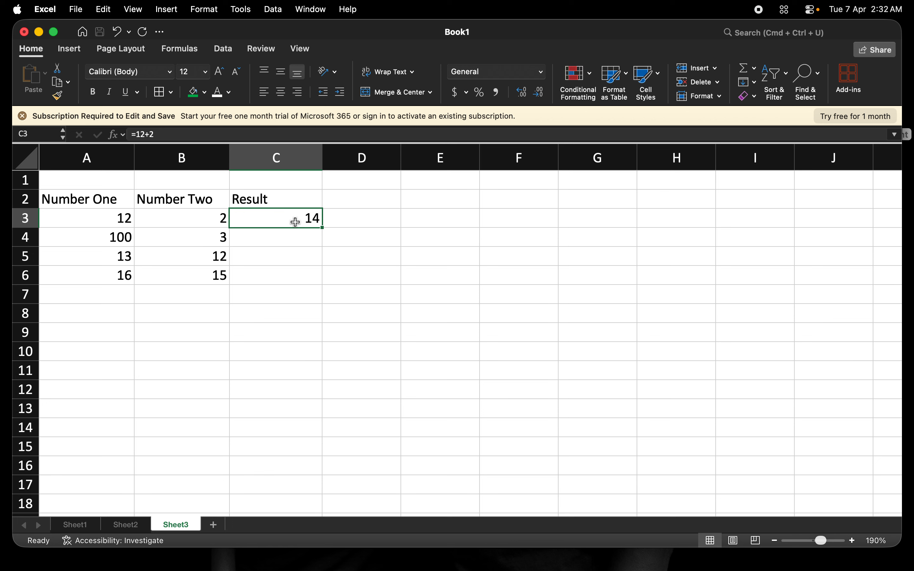
{"action": "left_click", "coordinate": [211, 218]}
{"action": "left_click", "coordinate": [103, 218]}
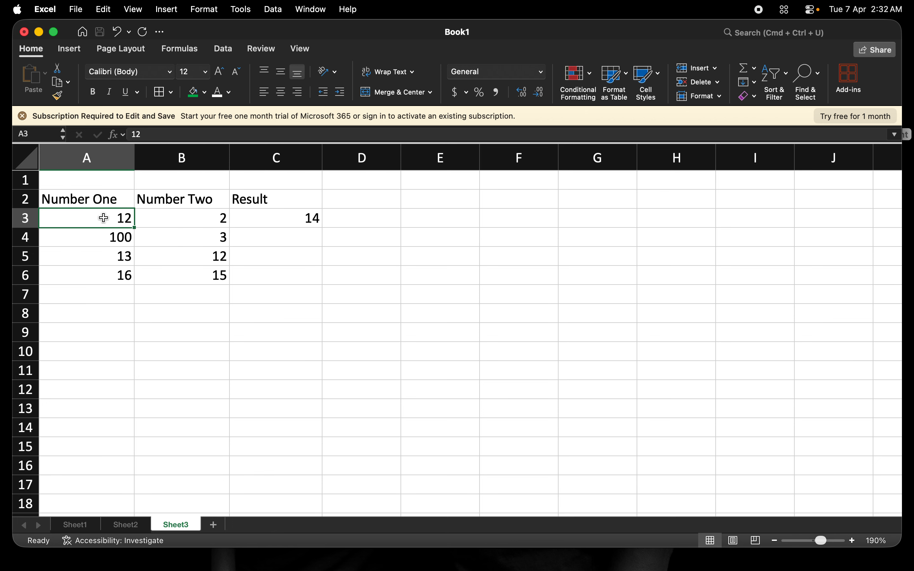
{"action": "left_click", "coordinate": [196, 220]}
{"action": "left_click", "coordinate": [123, 223]}
{"action": "left_click", "coordinate": [213, 220]}
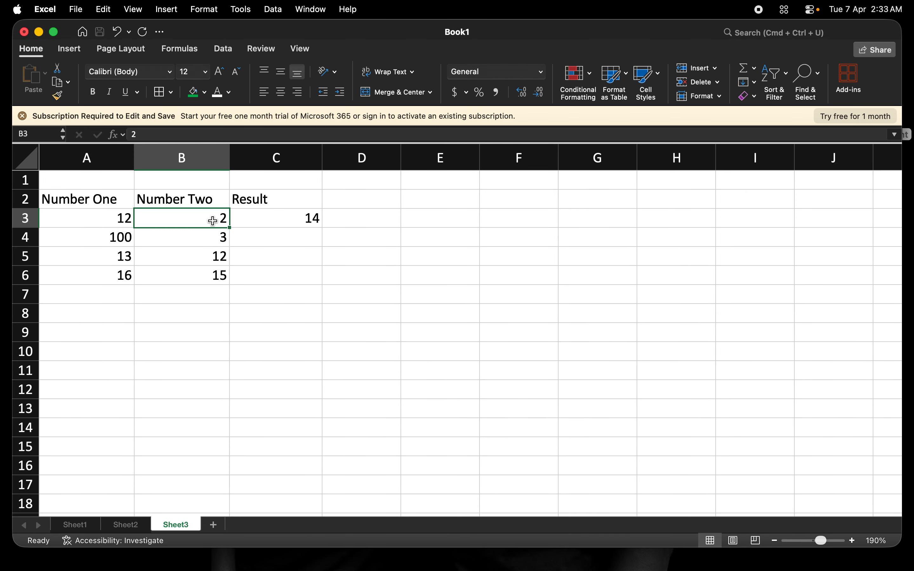
{"action": "left_click", "coordinate": [116, 224]}
{"action": "left_click", "coordinate": [183, 216]}
{"action": "left_click", "coordinate": [291, 223]}
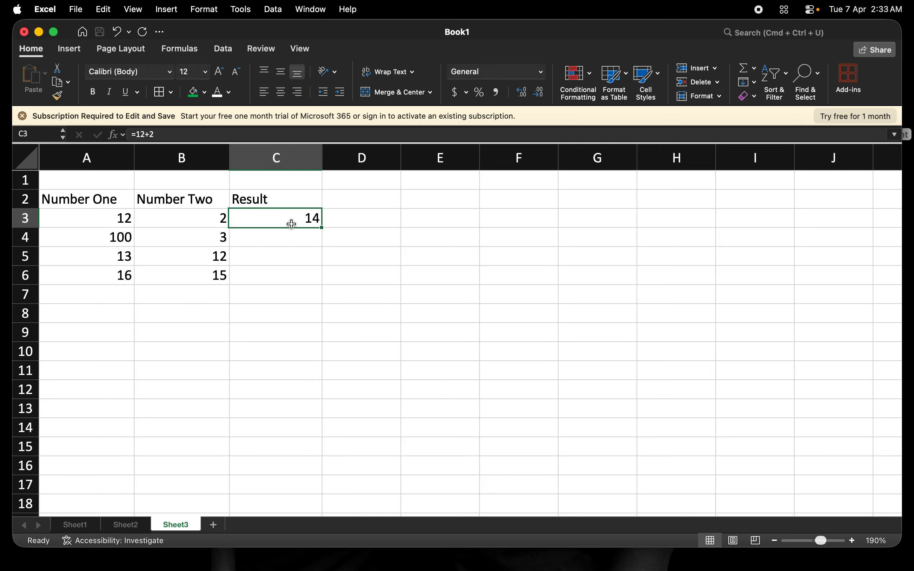
Step: Replace C3's fixed sum with the formula =A3+B3 by clicking A3 and B3
{"action": "key", "text": "Delete"}
{"action": "type", "text": "="}
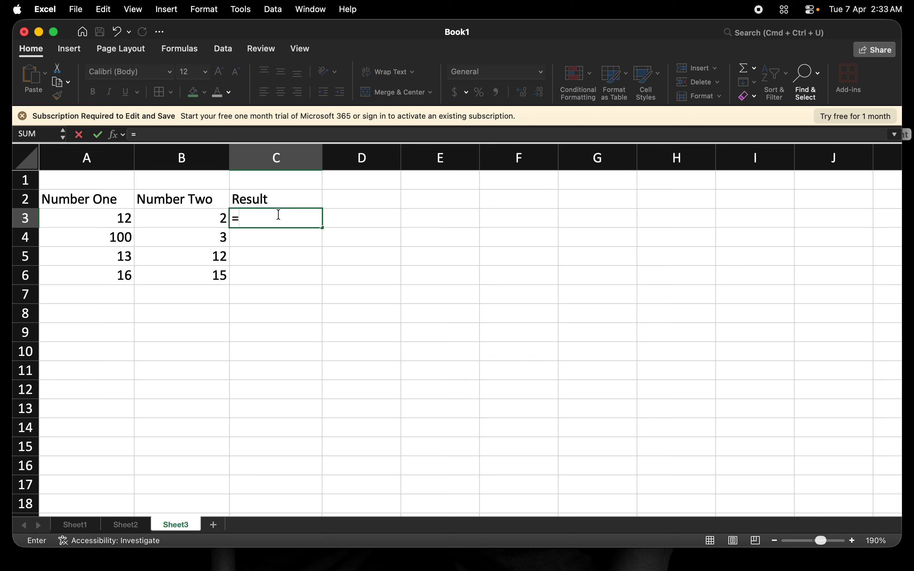
{"action": "left_click", "coordinate": [119, 218]}
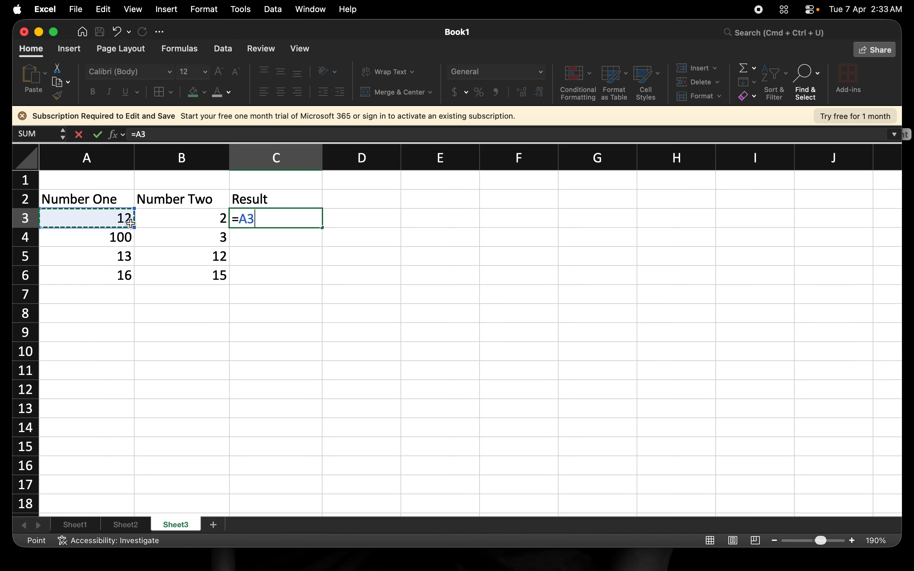
{"action": "type", "text": "+"}
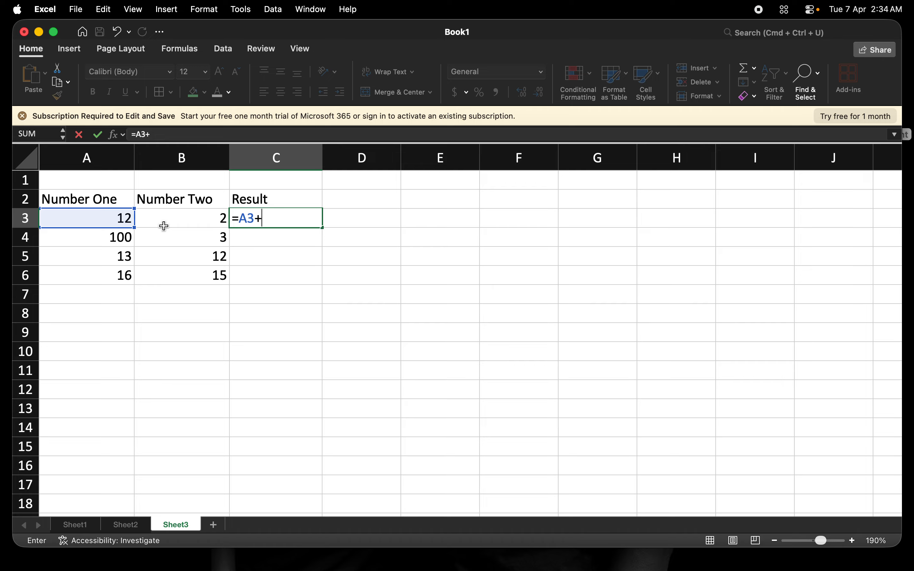
{"action": "left_click", "coordinate": [183, 222]}
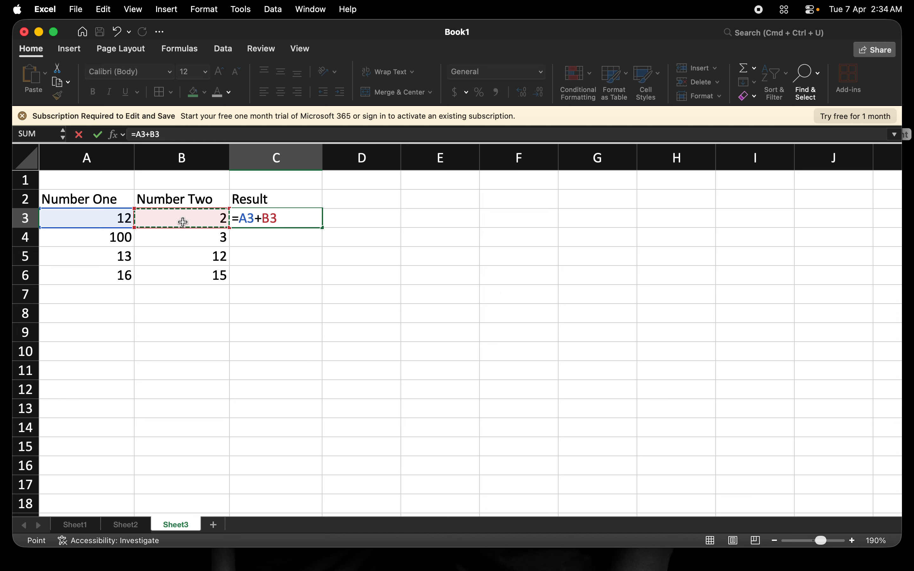
{"action": "key", "text": "Return"}
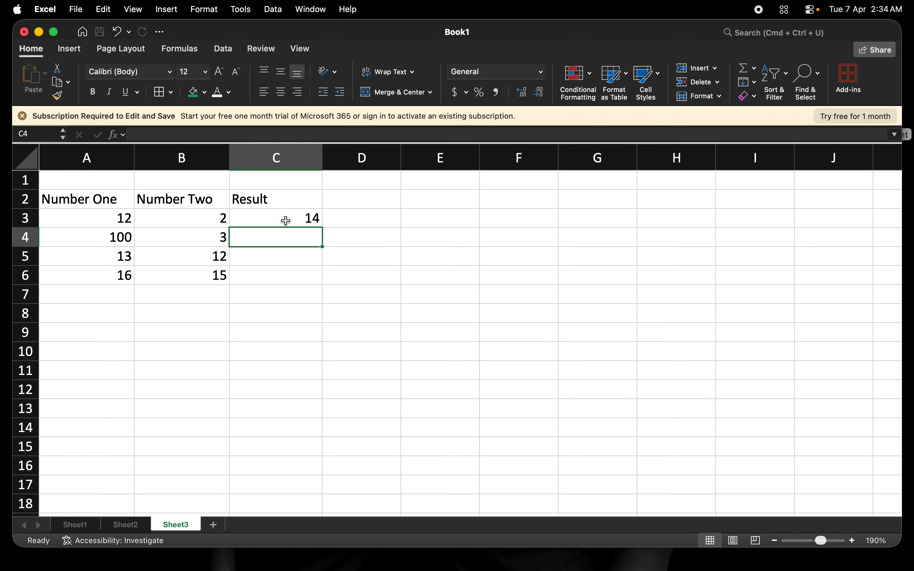
{"action": "left_click", "coordinate": [304, 220]}
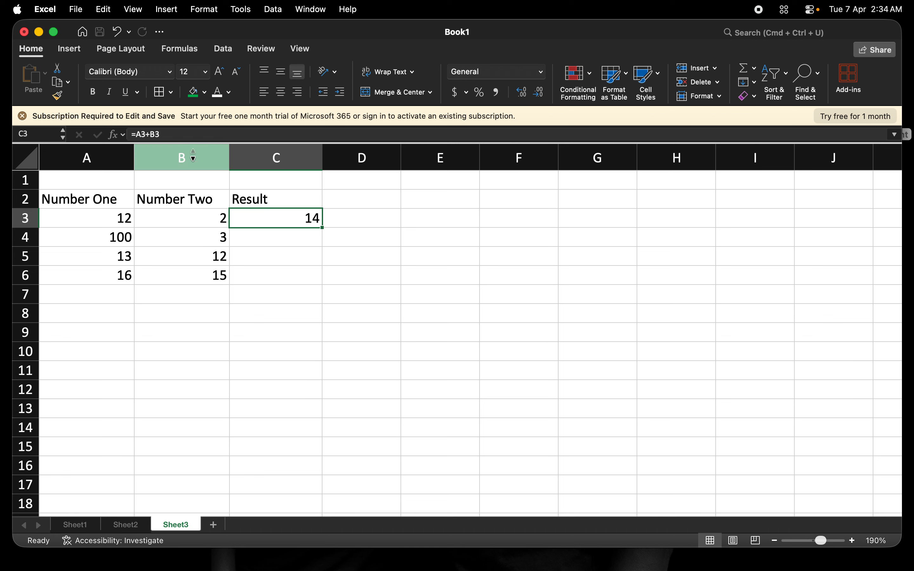
{"action": "left_click", "coordinate": [169, 134]}
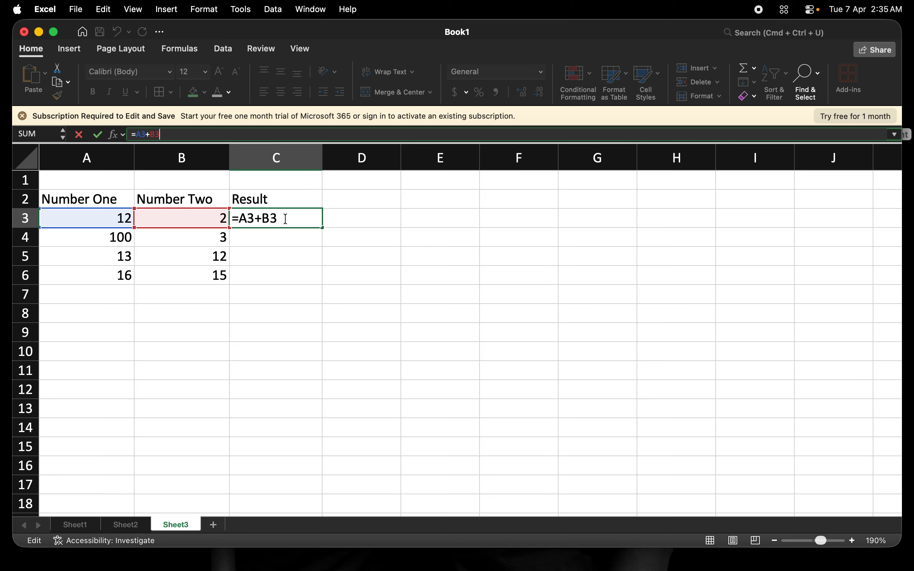
{"action": "left_click", "coordinate": [284, 218]}
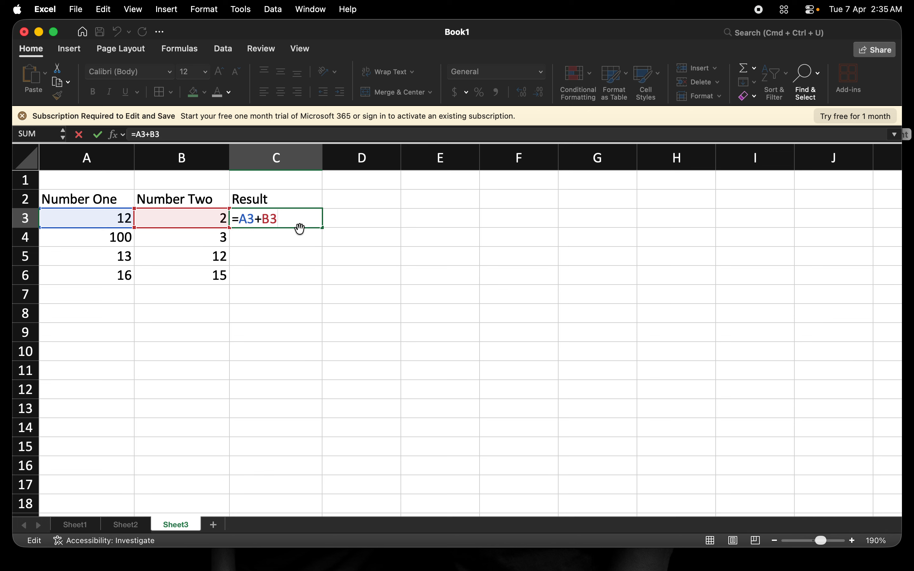
{"action": "left_click", "coordinate": [363, 218]}
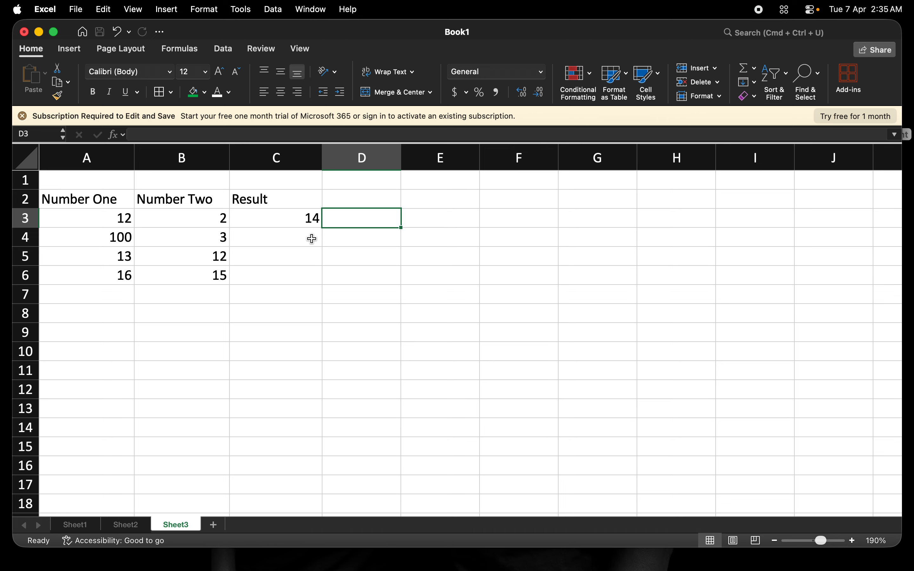
Step: Select cell C4 for the second row's result
{"action": "left_click", "coordinate": [309, 238]}
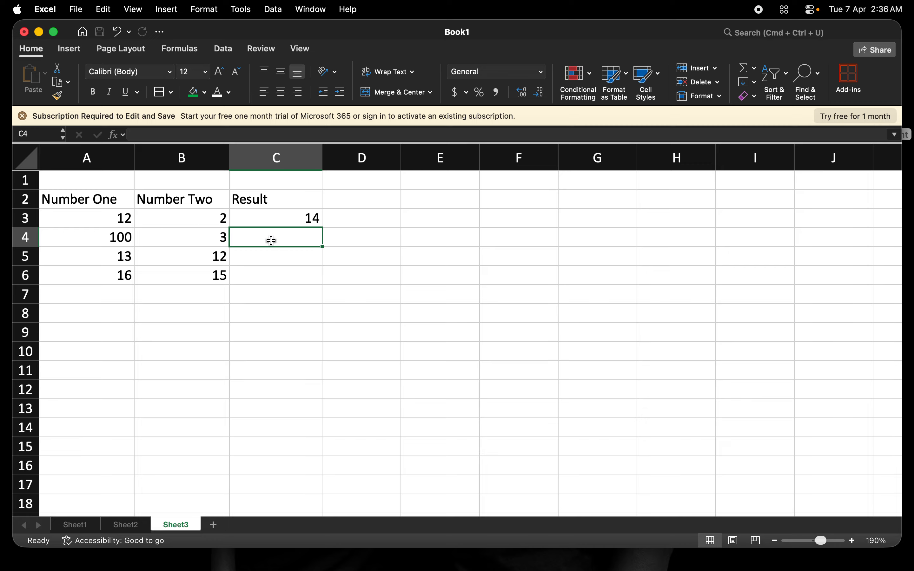
Step: Enter =A4-B4 in C4 to get 97 and check it in the formula bar
{"action": "type", "text": "="}
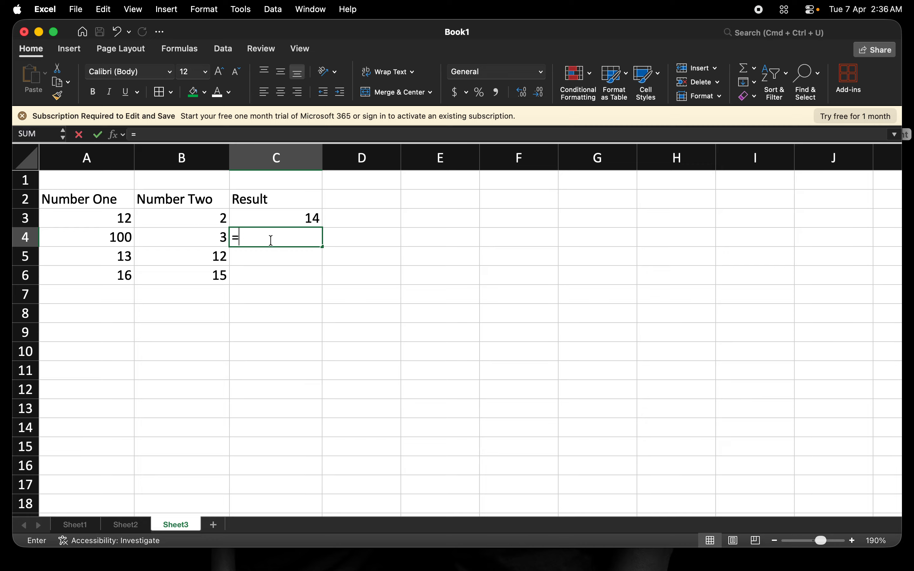
{"action": "left_click", "coordinate": [133, 239]}
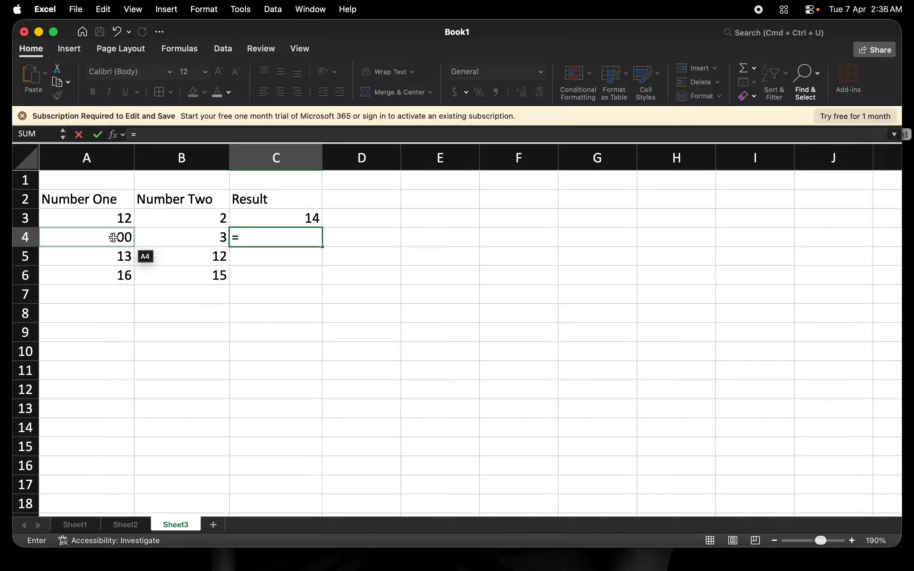
{"action": "left_click", "coordinate": [113, 238]}
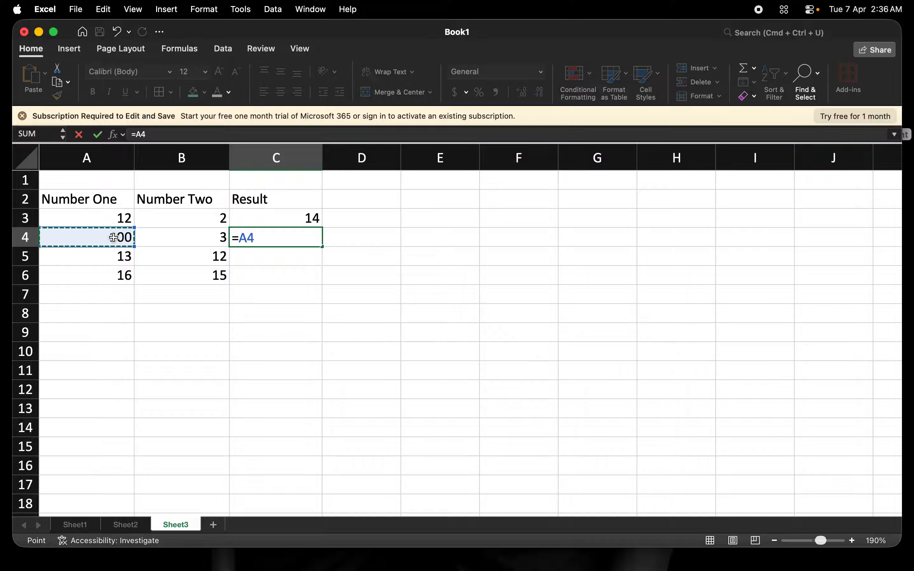
{"action": "type", "text": "-"}
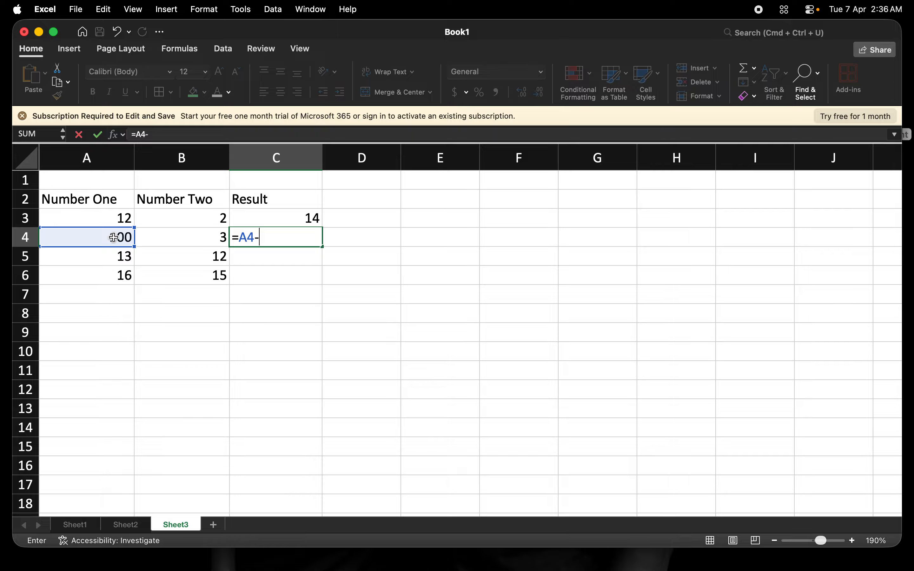
{"action": "left_click", "coordinate": [192, 241]}
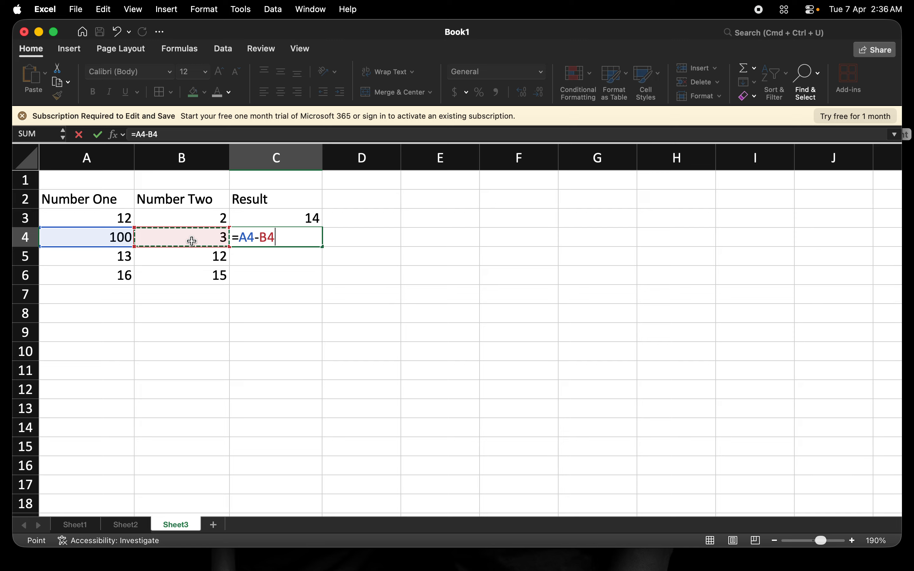
{"action": "key", "text": "Return"}
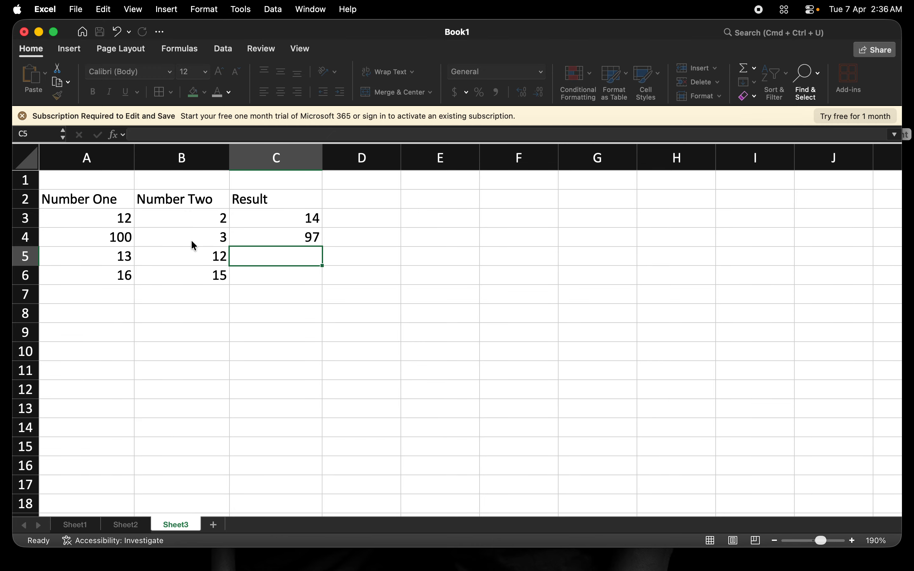
{"action": "left_click", "coordinate": [291, 236]}
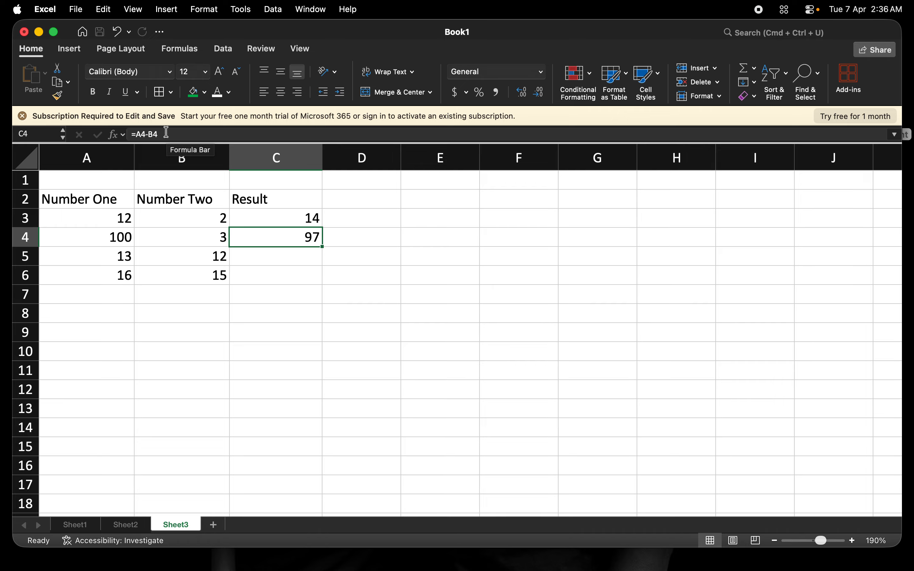
Step: Enter the formula =A5*B5 in C5 so it shows 156
{"action": "left_click", "coordinate": [257, 258]}
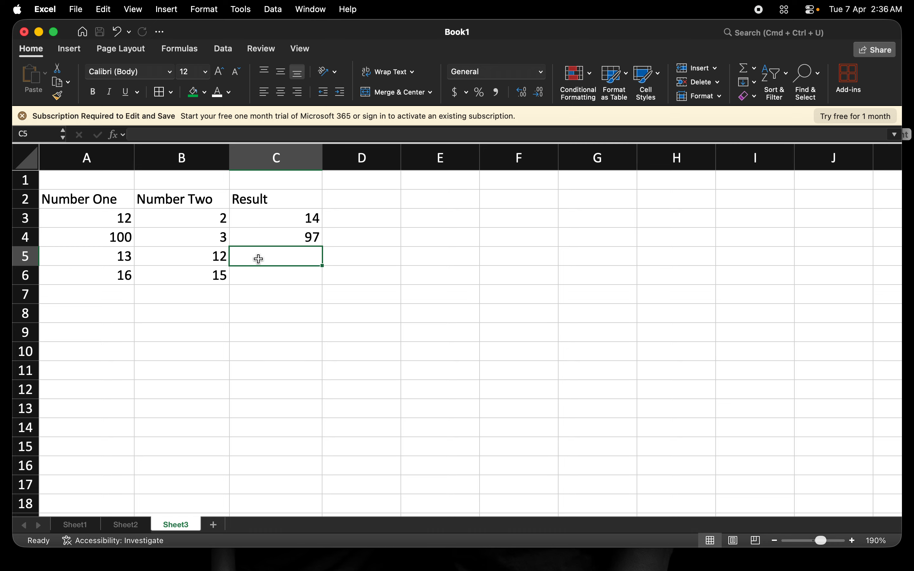
{"action": "type", "text": "="}
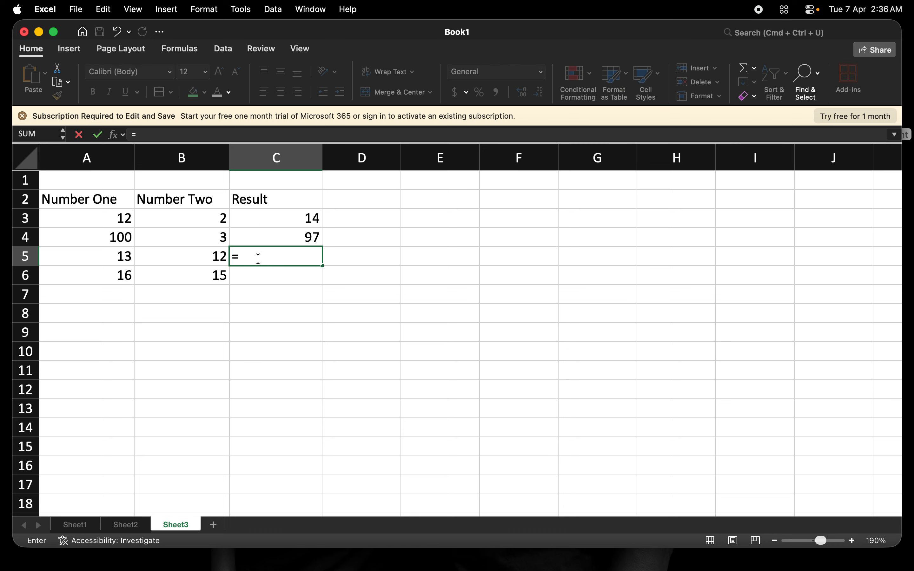
{"action": "left_click", "coordinate": [118, 258]}
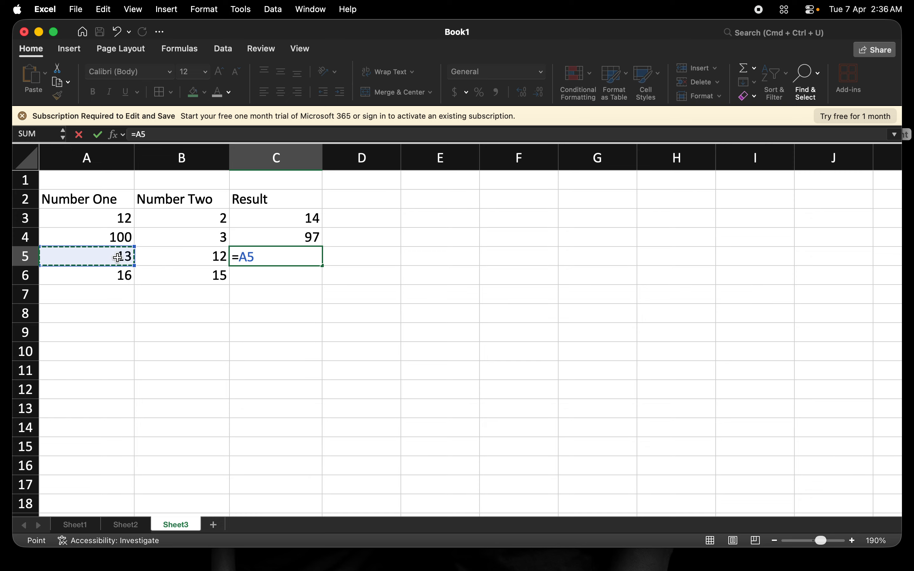
{"action": "type", "text": "*"}
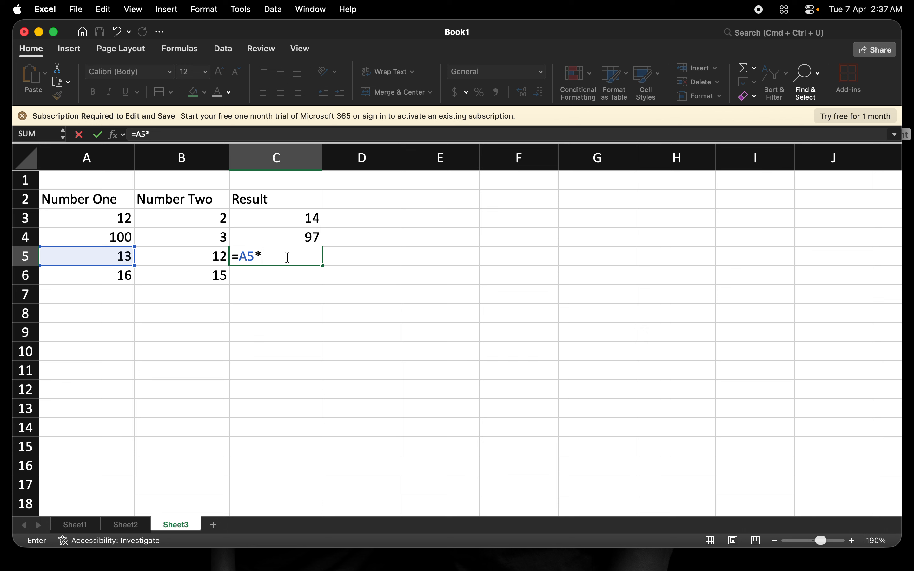
{"action": "left_click", "coordinate": [193, 258]}
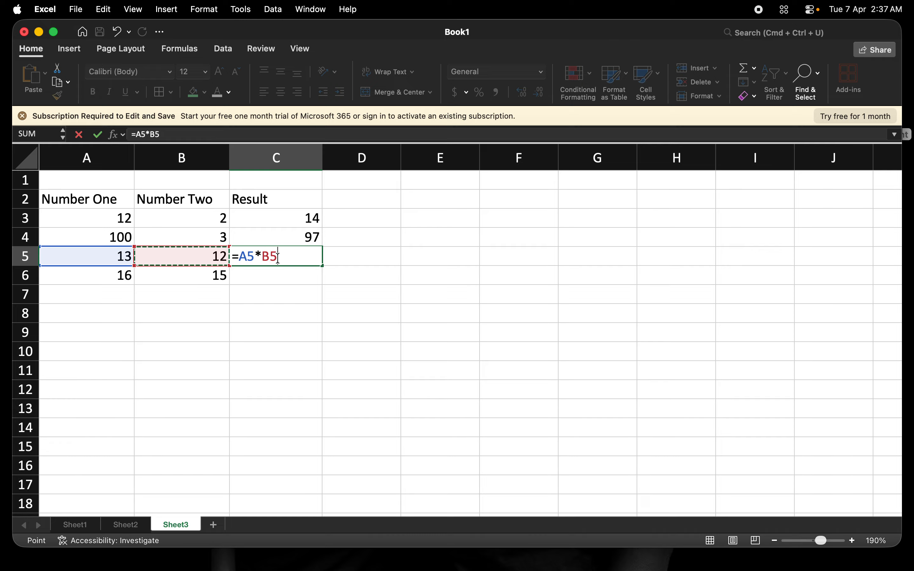
{"action": "key", "text": "Tab"}
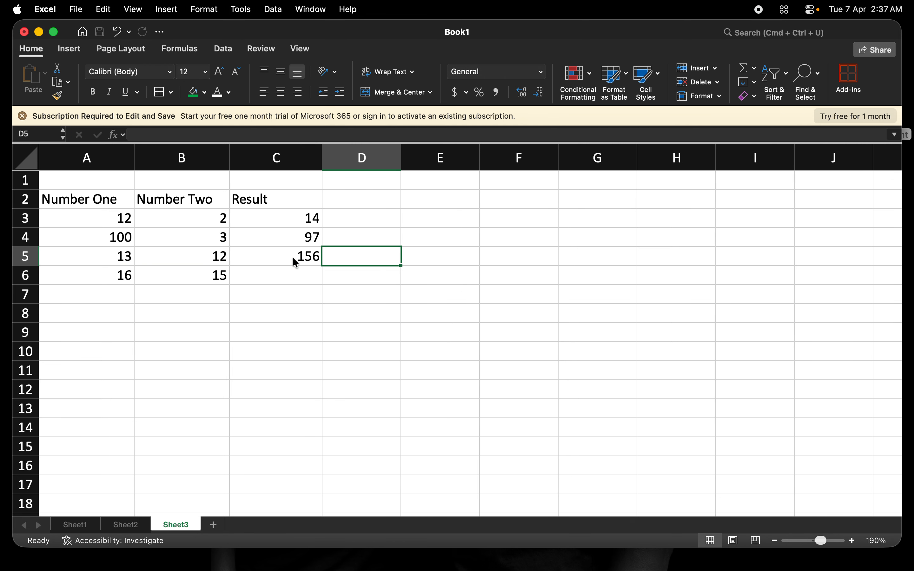
{"action": "left_click", "coordinate": [295, 276]}
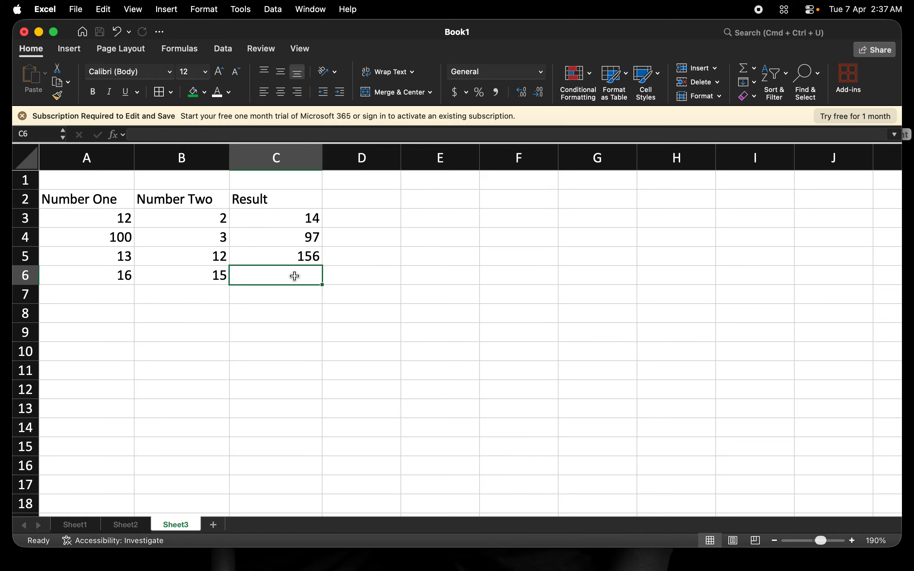
Step: Enter the formula =A6/B6 in C6 so it shows 1.066666667
{"action": "type", "text": "="}
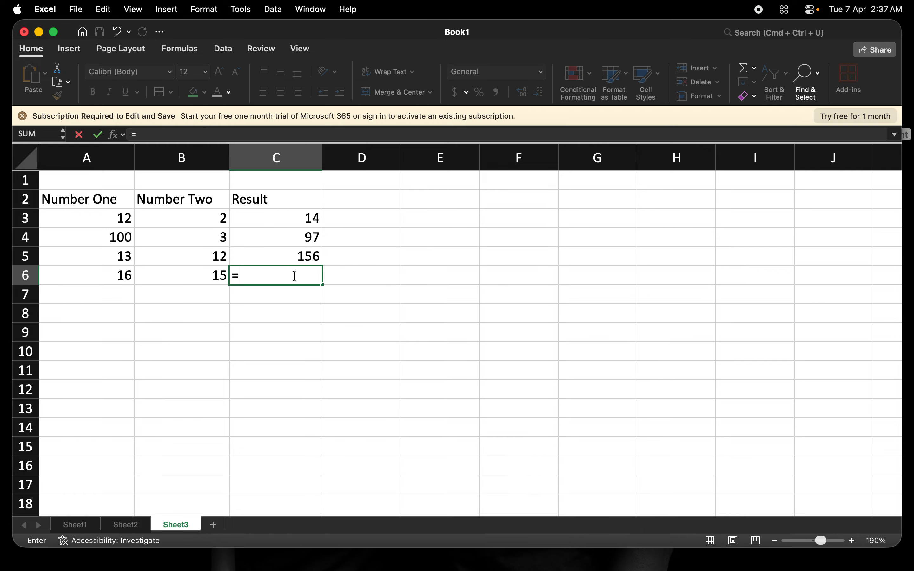
{"action": "left_click", "coordinate": [115, 273]}
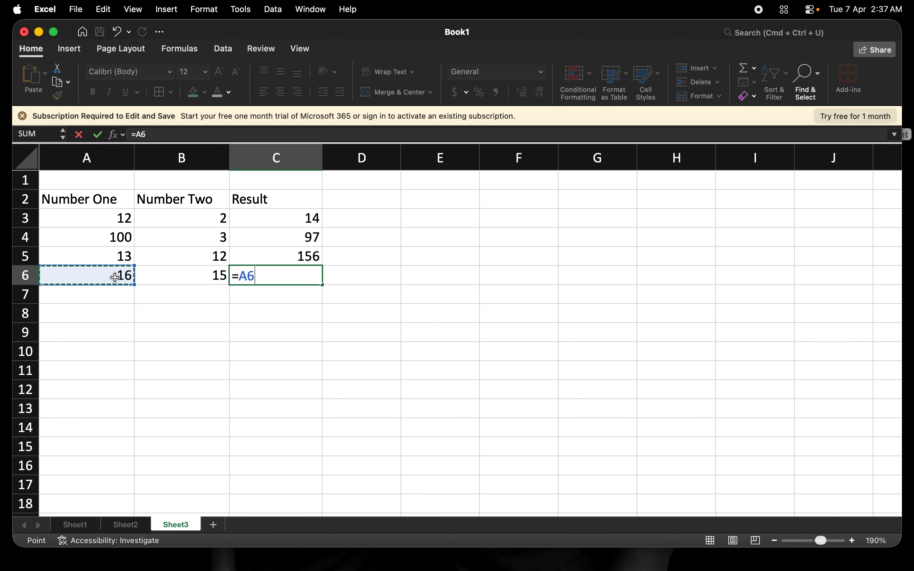
{"action": "type", "text": "/"}
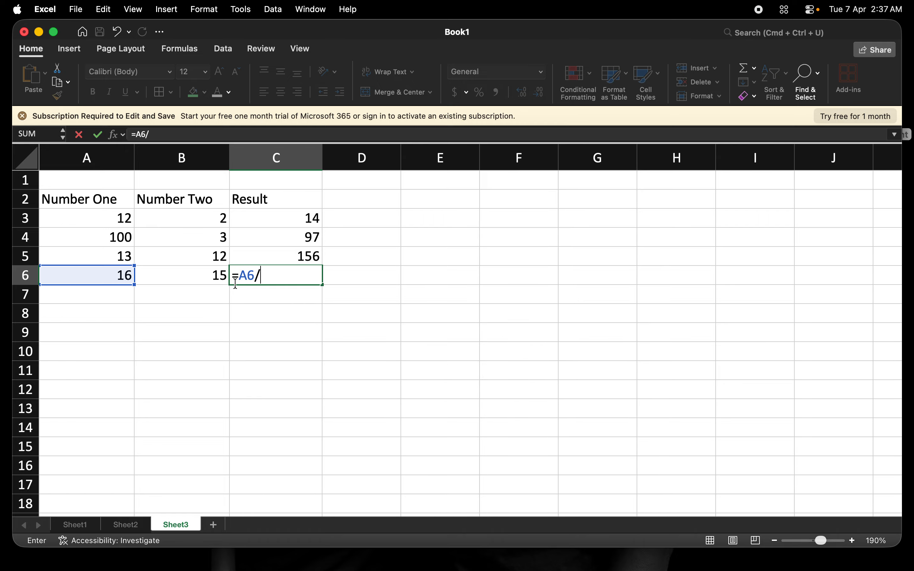
{"action": "left_click", "coordinate": [208, 279]}
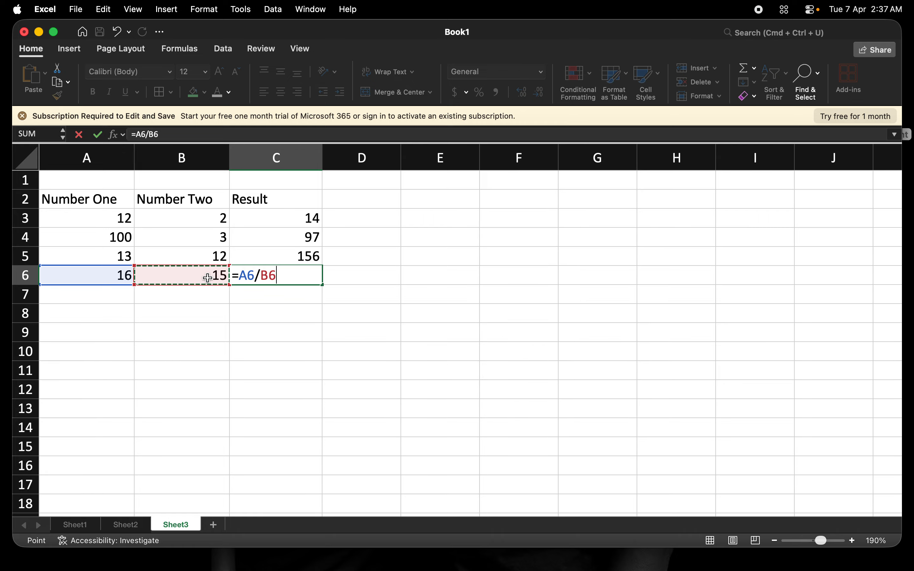
{"action": "key", "text": "Tab"}
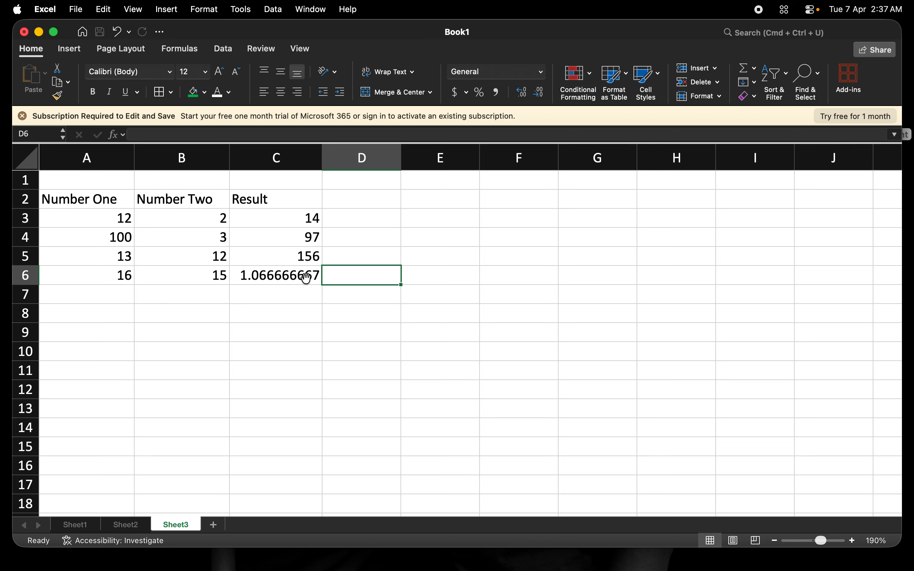
Step: Add the heading Operators in D2 and enter Add in D3
{"action": "left_click", "coordinate": [359, 200]}
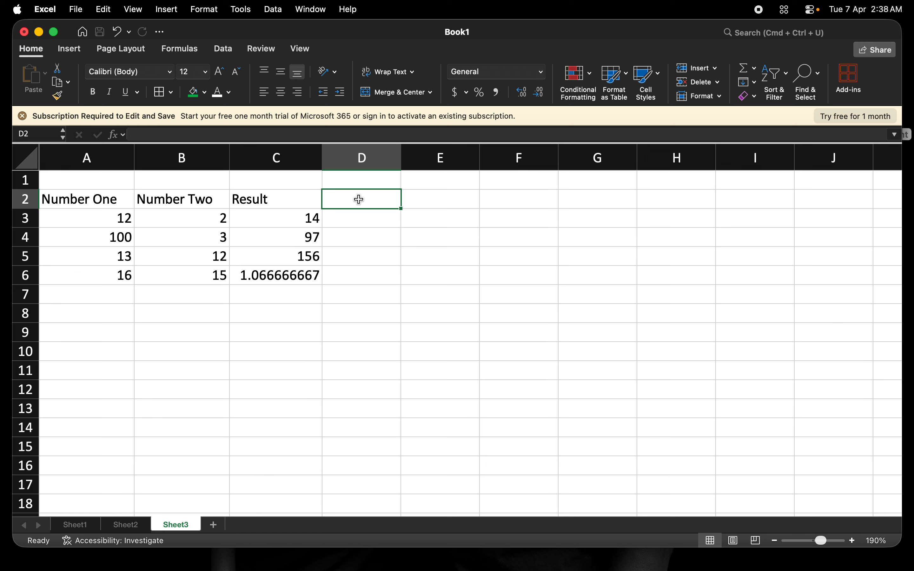
{"action": "type", "text": "Operat"}
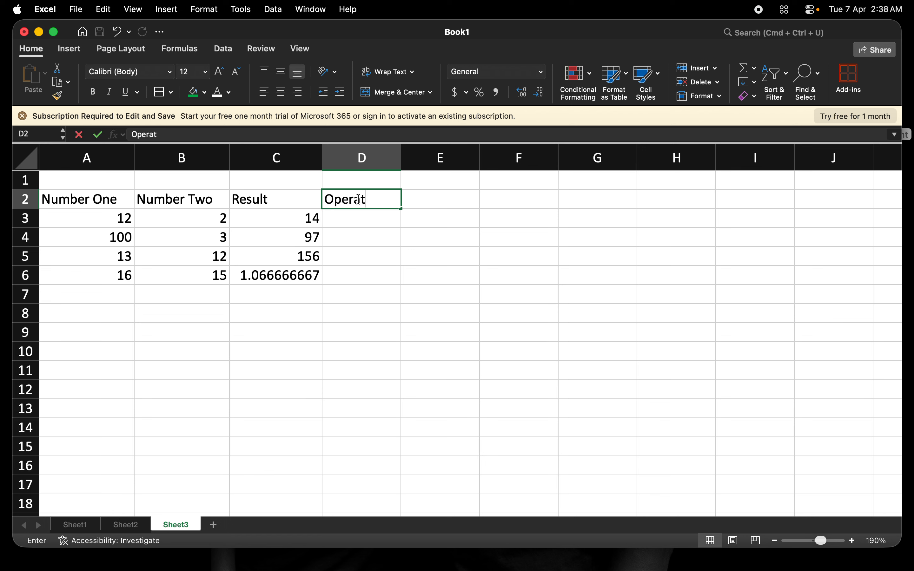
{"action": "type", "text": "ors"}
{"action": "key", "text": "Return"}
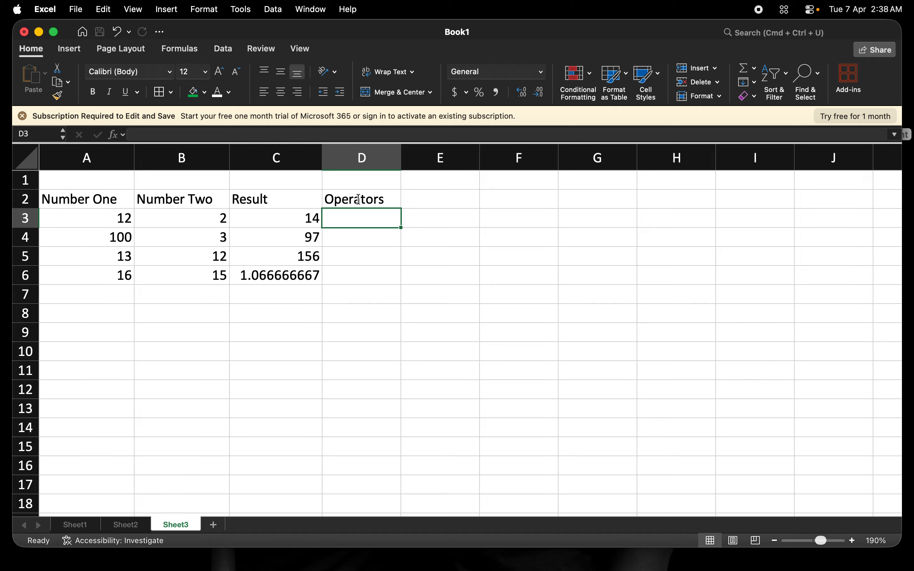
{"action": "type", "text": "Add"}
{"action": "key", "text": "Tab"}
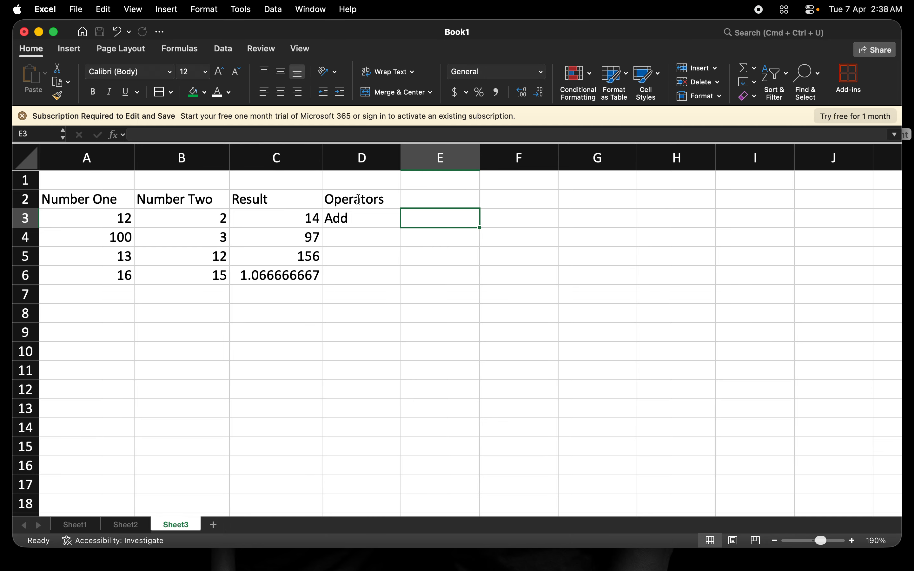
{"action": "key", "text": "Down"}
{"action": "key", "text": "Left"}
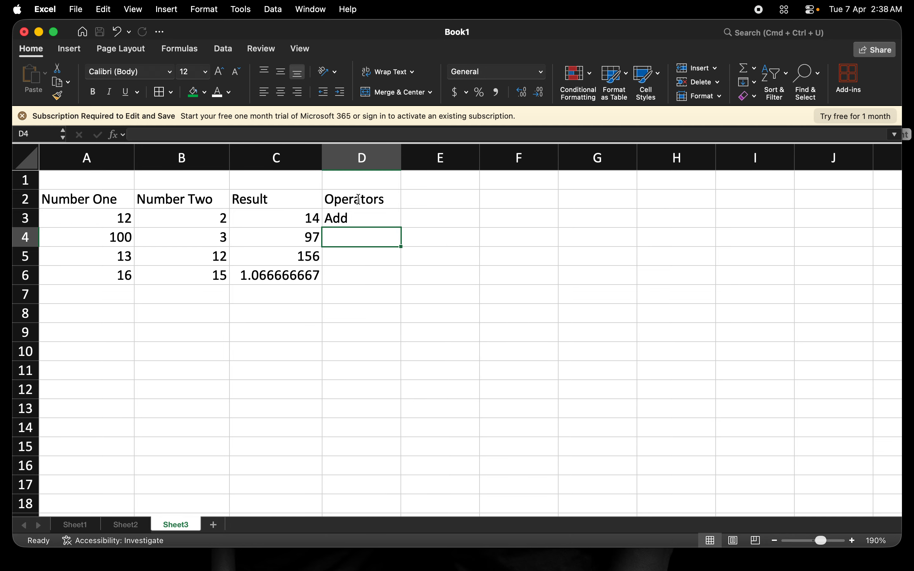
Step: Enter Subtract, Multiply and Divide in D4, D5 and D6
{"action": "type", "text": "Su"}
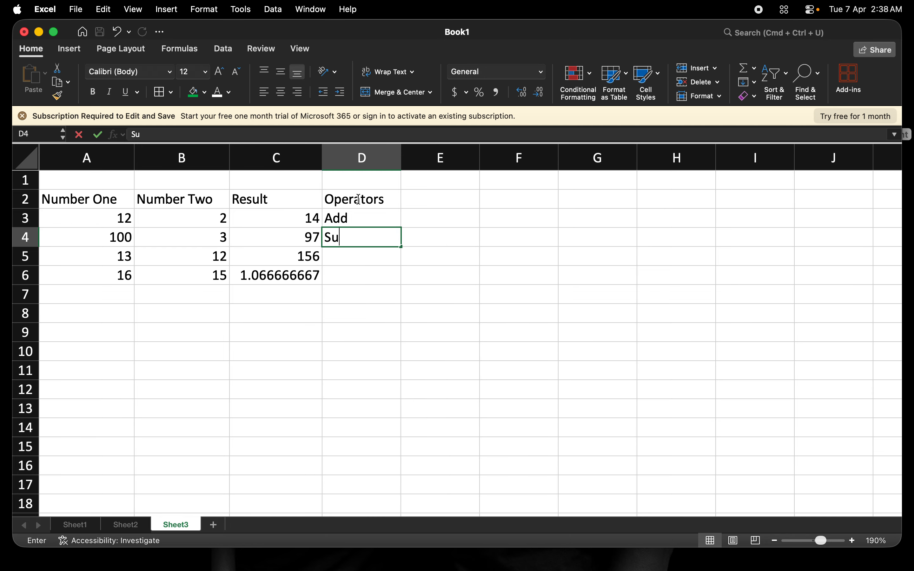
{"action": "type", "text": "btract"}
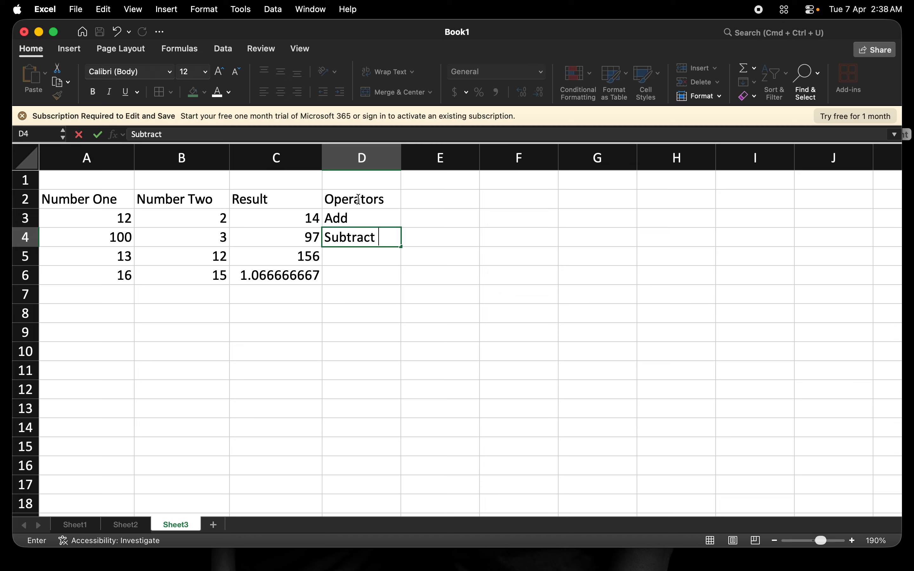
{"action": "key", "text": "Return"}
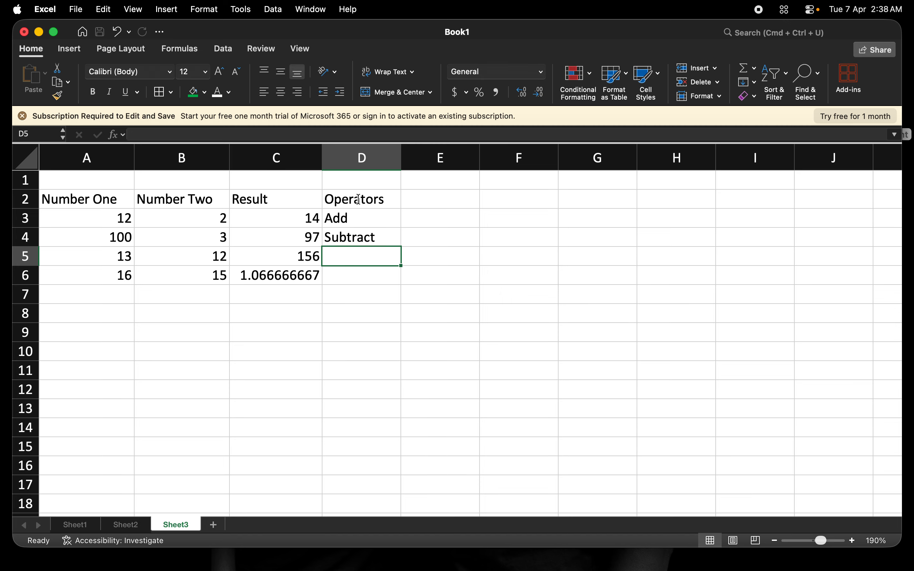
{"action": "type", "text": "Mult"}
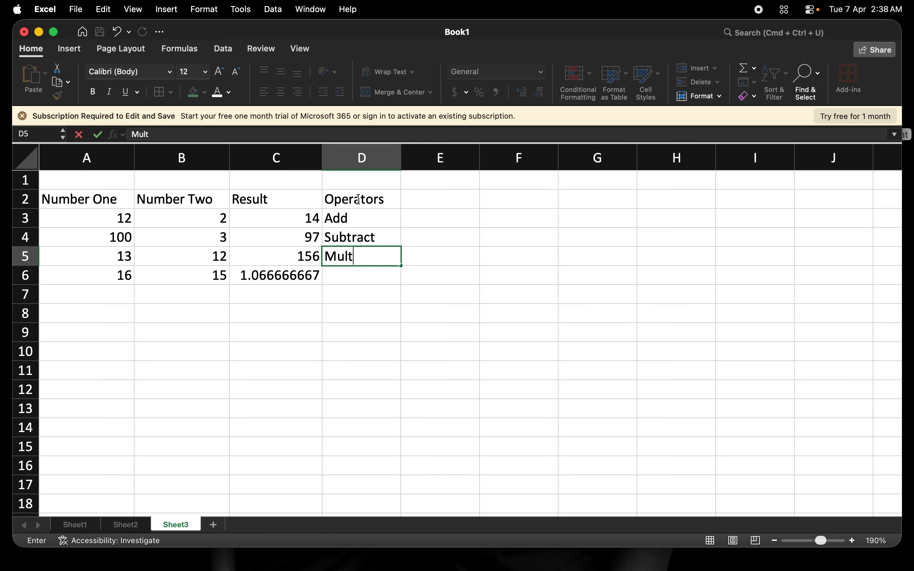
{"action": "type", "text": "iply"}
{"action": "key", "text": "Return"}
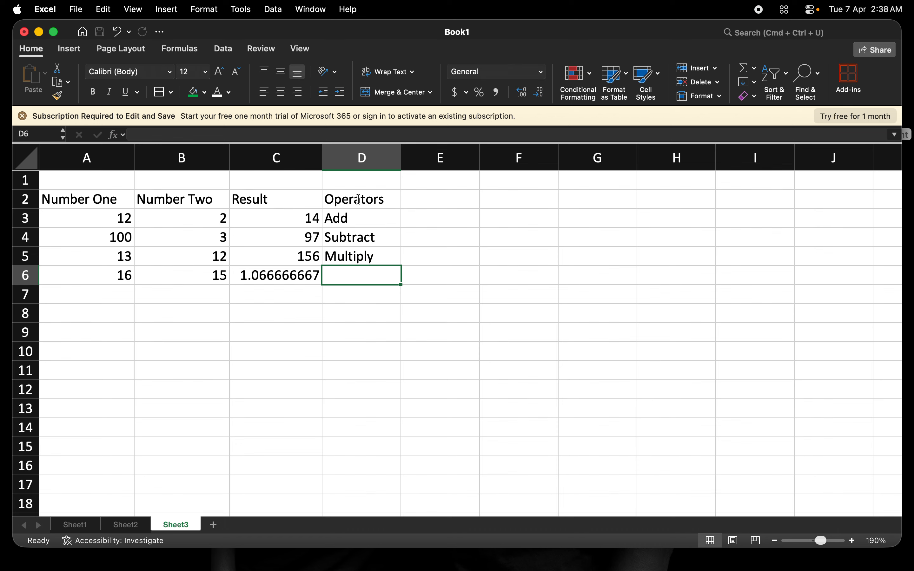
{"action": "type", "text": "Divid"}
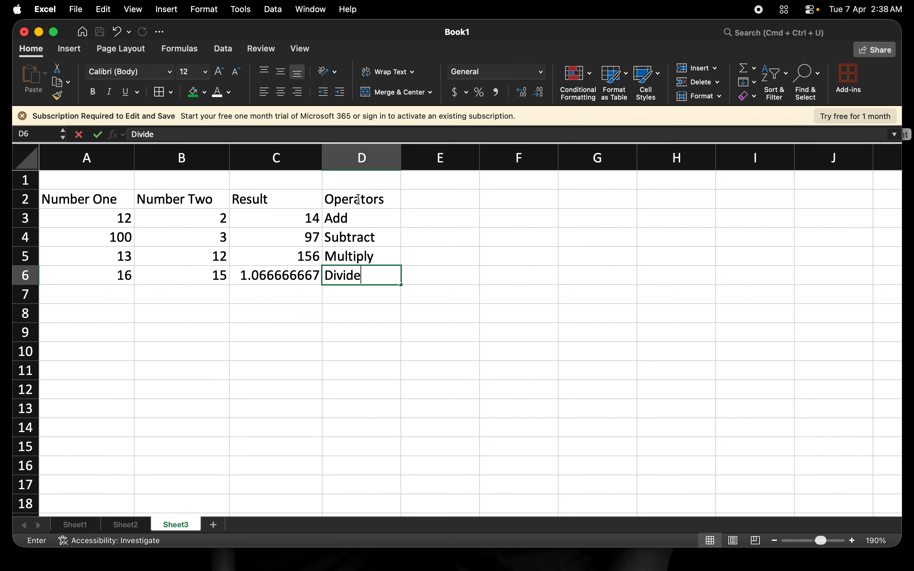
{"action": "type", "text": "e"}
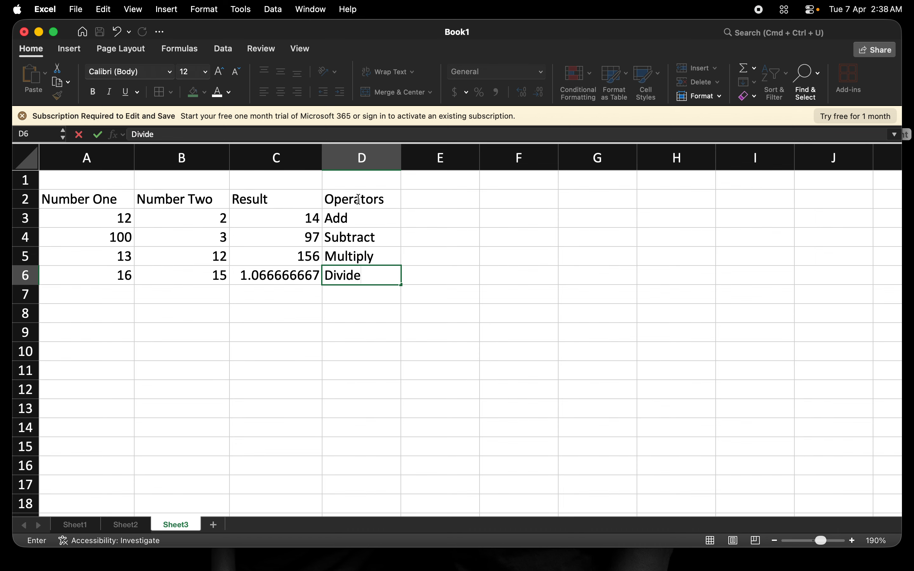
{"action": "left_click", "coordinate": [421, 276]}
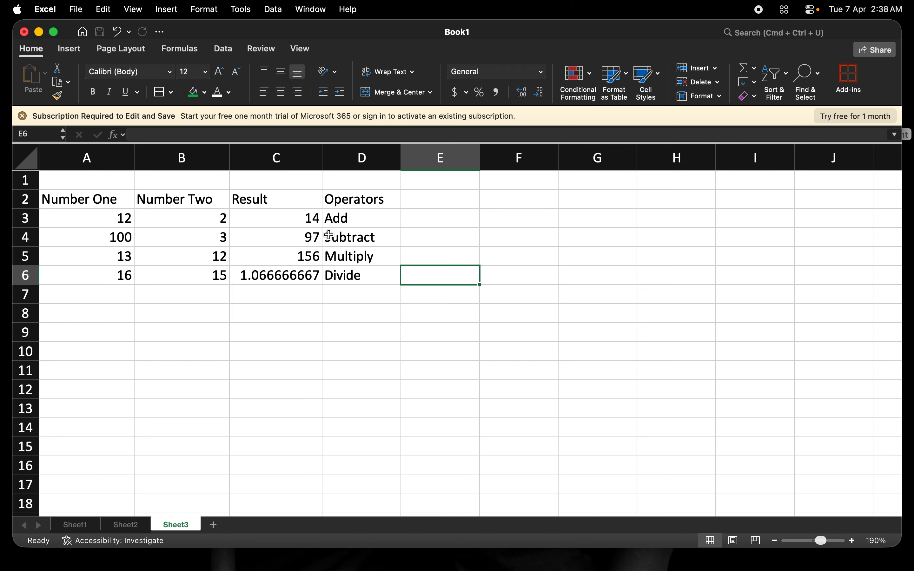
Step: Replace a mistyped 'sign' with the heading 'symbol' in E2
{"action": "left_click", "coordinate": [421, 204]}
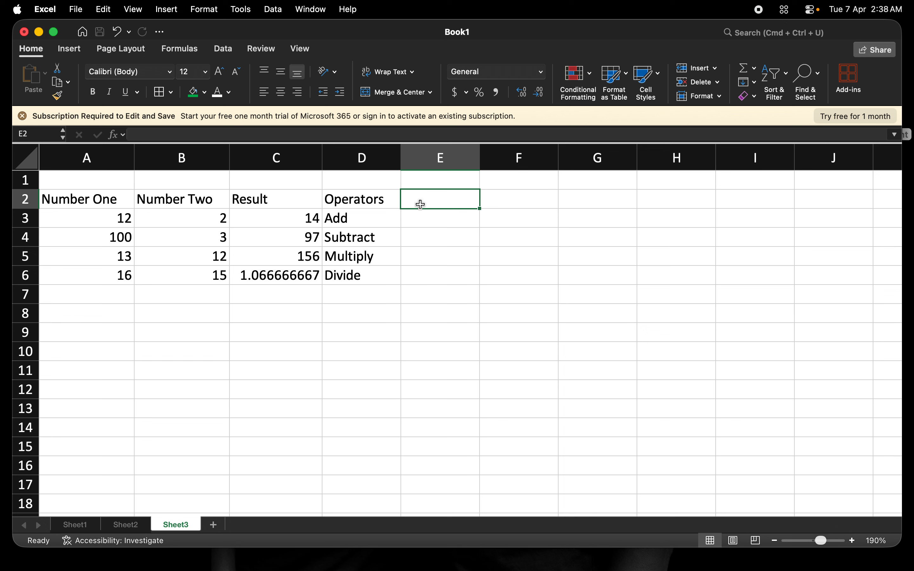
{"action": "type", "text": "sign"}
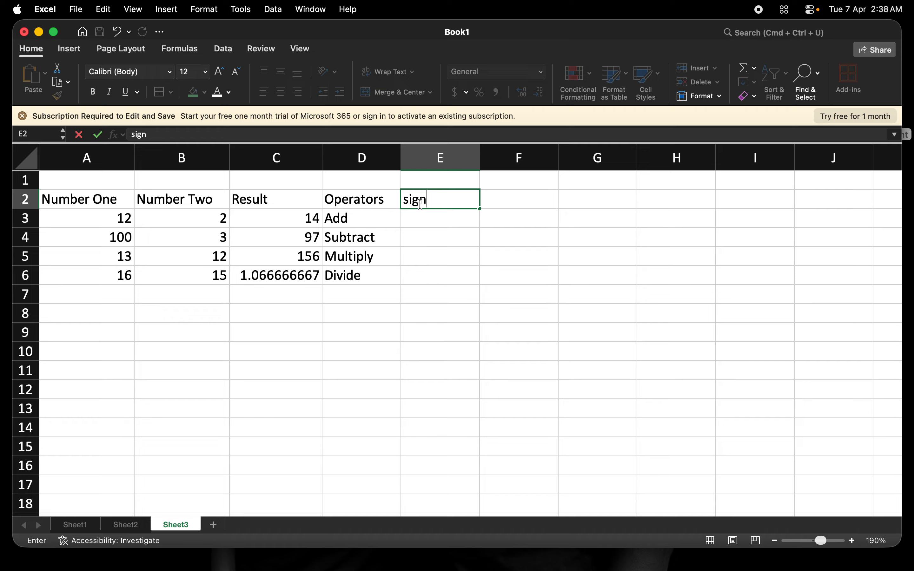
{"action": "key", "text": "BackSpace"}
{"action": "key", "text": "BackSpace"}
{"action": "key", "text": "BackSpace"}
{"action": "key", "text": "BackSpace"}
{"action": "type", "text": "symbol"}
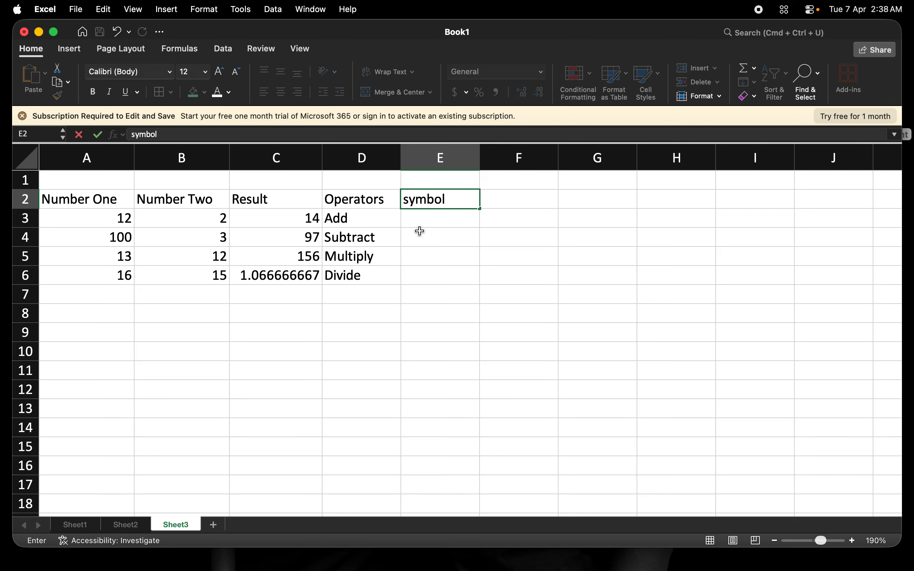
{"action": "left_click", "coordinate": [423, 223]}
Step: Change the first letter of the E2 heading to a capital S
{"action": "left_click", "coordinate": [416, 201]}
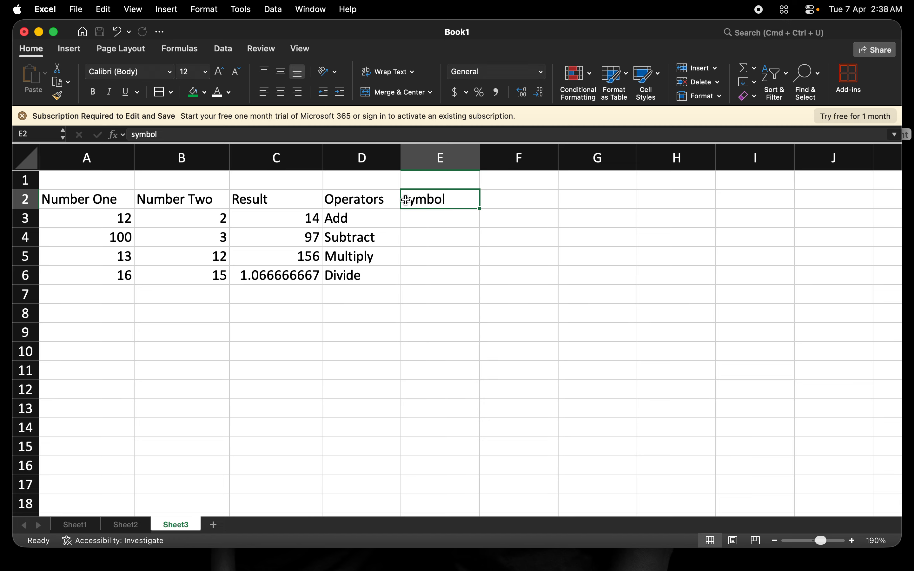
{"action": "left_click", "coordinate": [136, 135]}
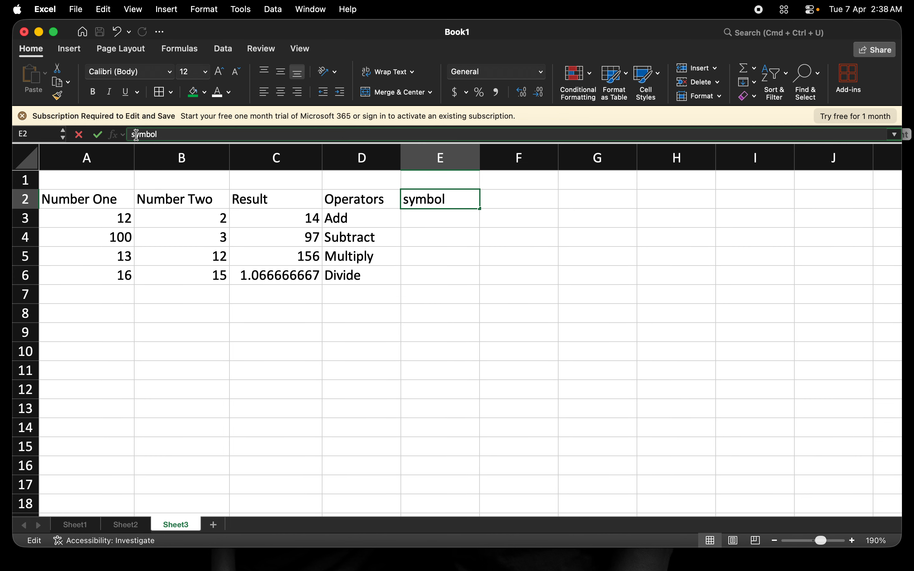
{"action": "key", "text": "BackSpace"}
{"action": "type", "text": "S"}
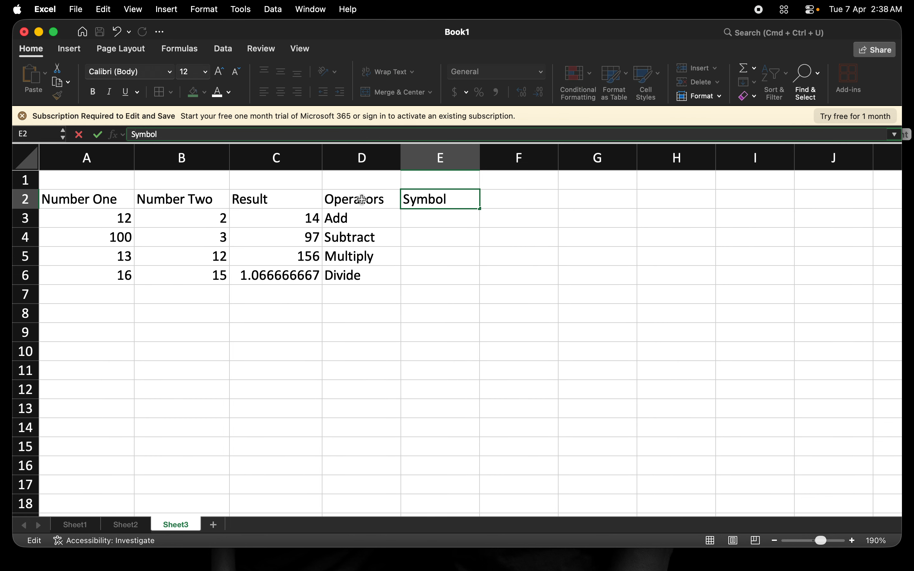
{"action": "left_click", "coordinate": [427, 223]}
Step: Type + in E3 and delete the stray E4 references that got inserted
{"action": "type", "text": "+"}
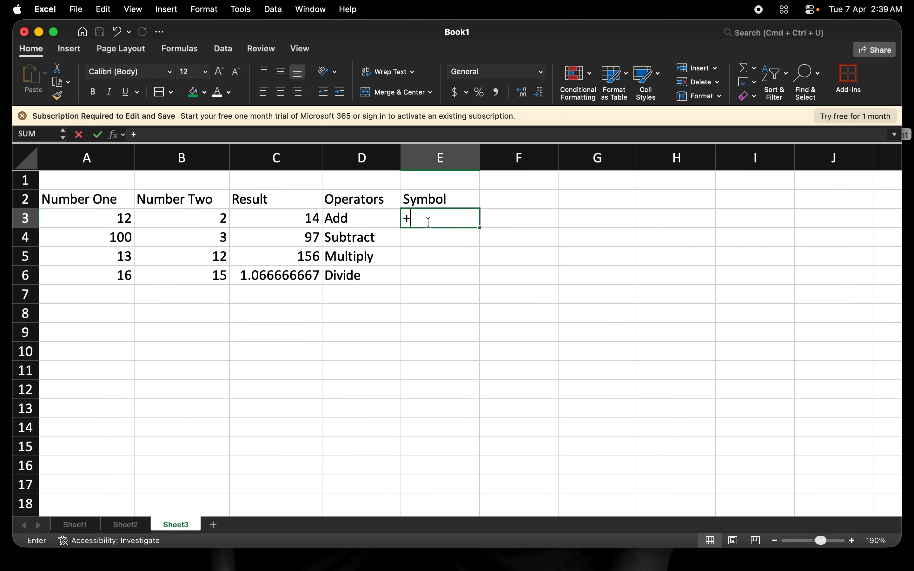
{"action": "key", "text": "Down"}
{"action": "left_click", "coordinate": [429, 223]}
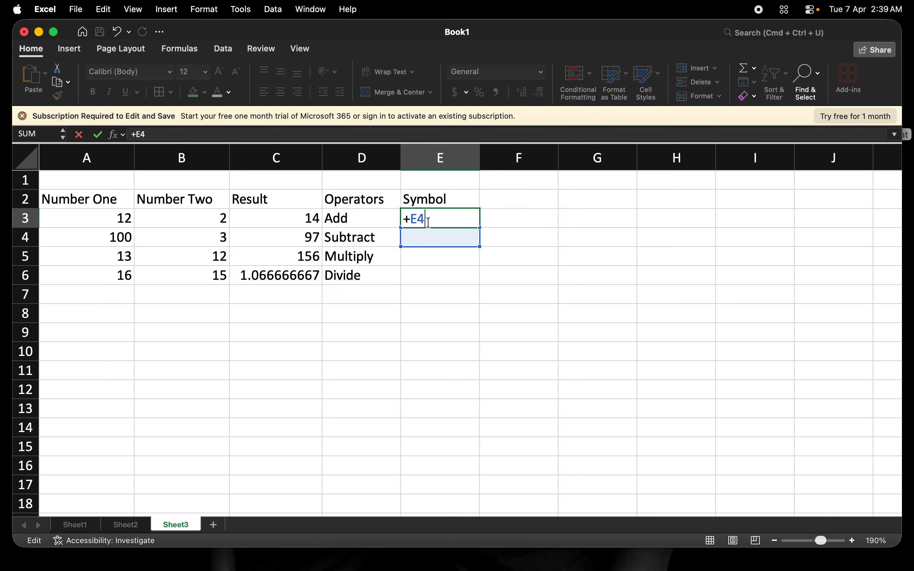
{"action": "key", "text": "BackSpace"}
{"action": "key", "text": "BackSpace"}
{"action": "left_click", "coordinate": [441, 238]}
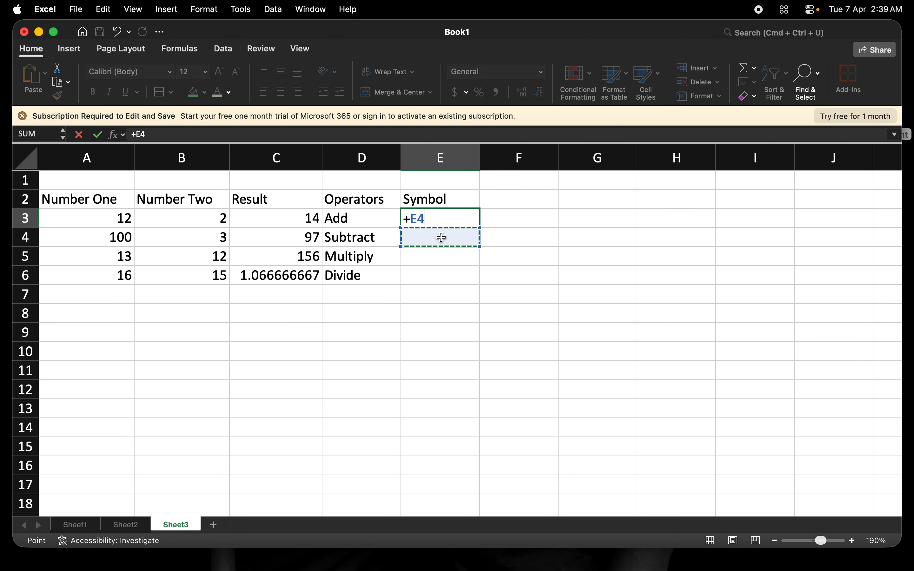
{"action": "key", "text": "BackSpace"}
{"action": "key", "text": "BackSpace"}
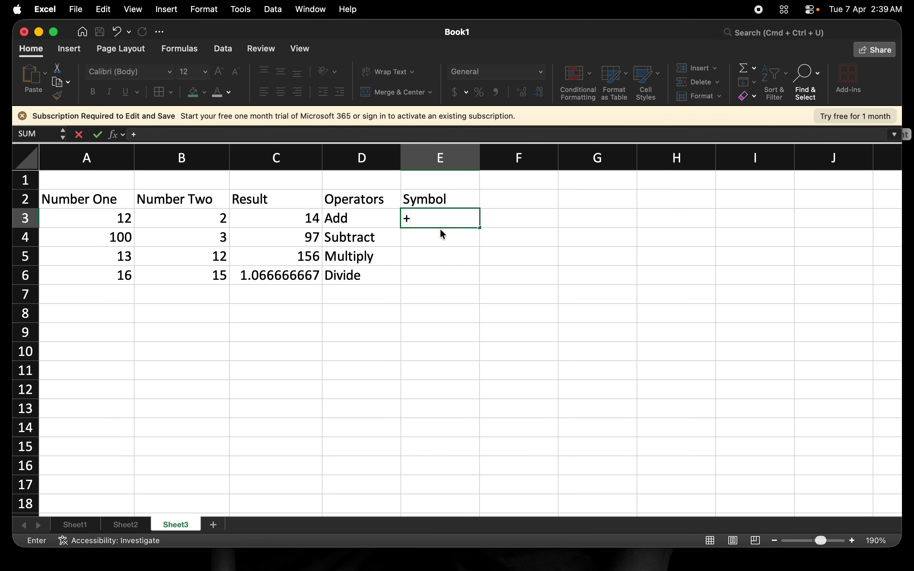
{"action": "mouse_move", "coordinate": [441, 230]}
{"action": "left_mouse_down"}
{"action": "mouse_move", "coordinate": [513, 199]}
{"action": "mouse_move", "coordinate": [513, 218]}
{"action": "mouse_move", "coordinate": [457, 244]}
{"action": "mouse_move", "coordinate": [443, 238]}
{"action": "left_mouse_up"}
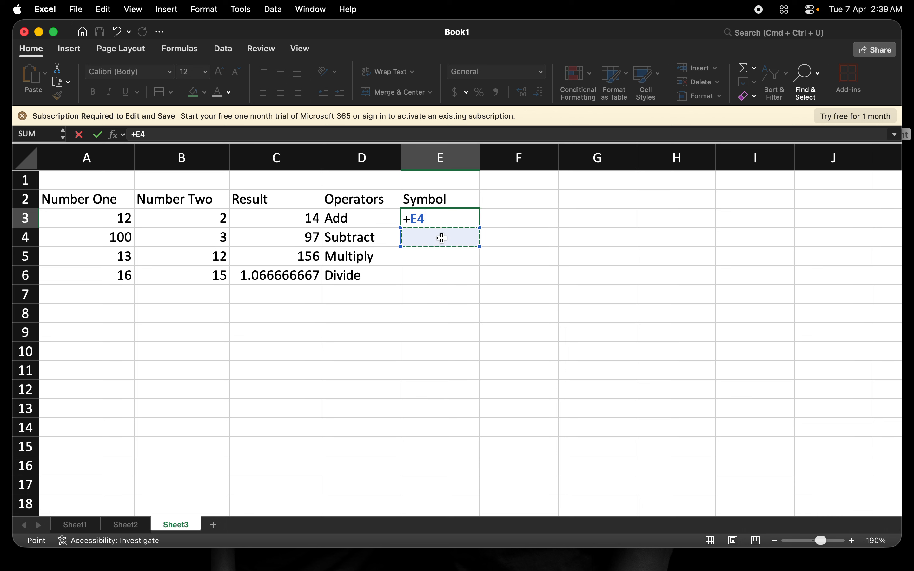
{"action": "type", "text": "-"}
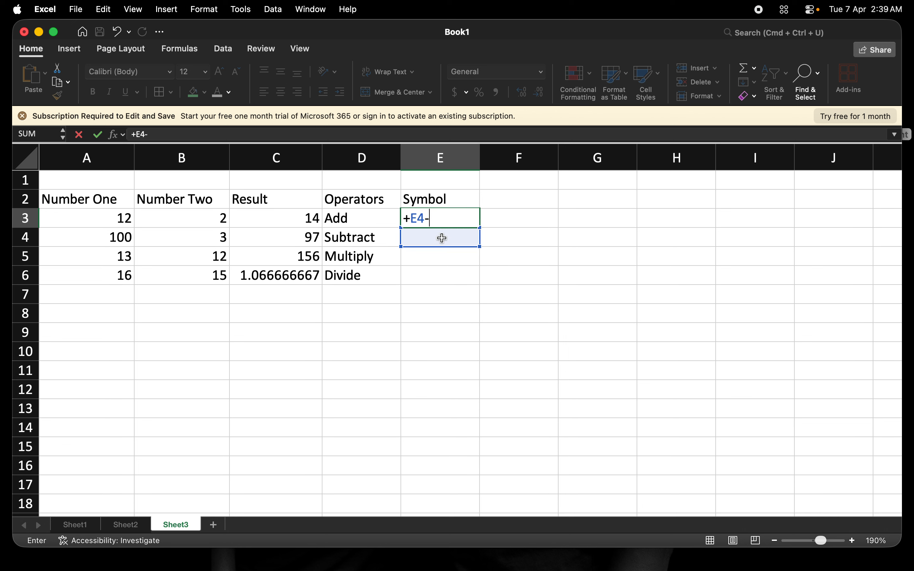
{"action": "key", "text": "BackSpace"}
{"action": "key", "text": "BackSpace"}
{"action": "key", "text": "BackSpace"}
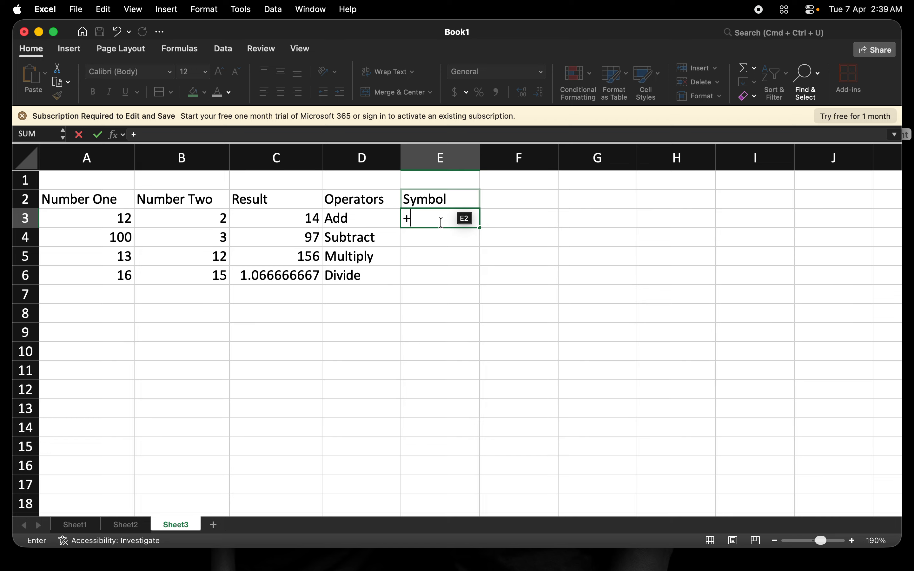
{"action": "left_click", "coordinate": [436, 242]}
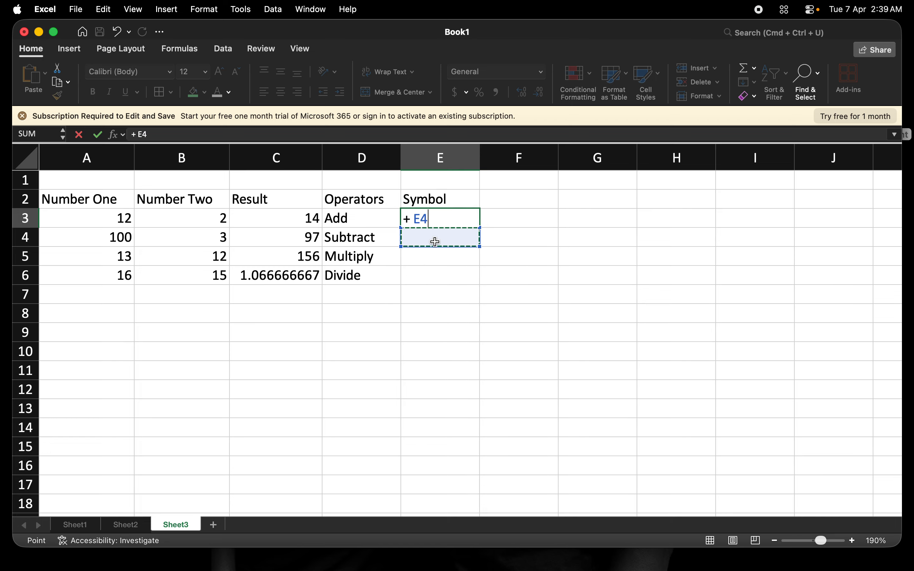
{"action": "key", "text": "BackSpace"}
{"action": "key", "text": "BackSpace"}
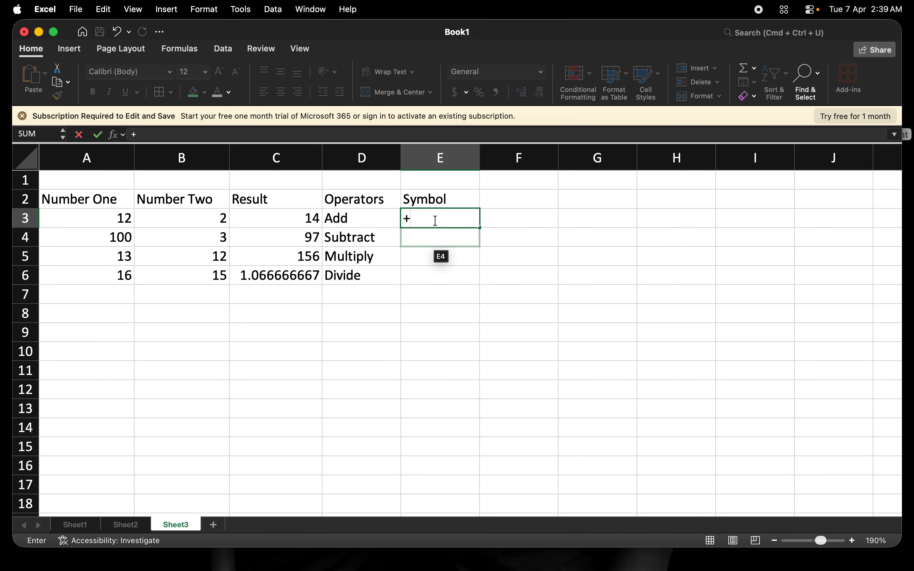
Step: Replace the E3 entry with (+) and confirm it
{"action": "left_click", "coordinate": [430, 216]}
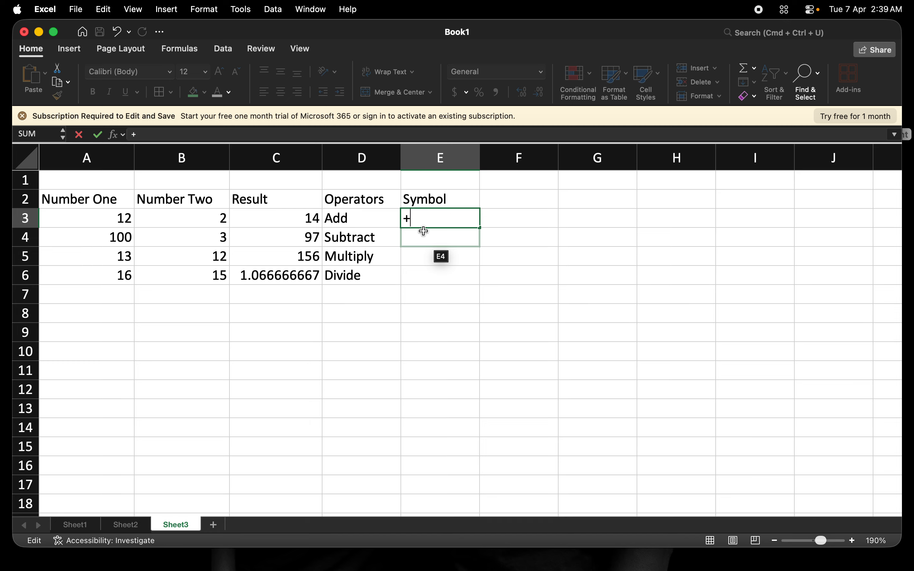
{"action": "key", "text": "BackSpace"}
{"action": "type", "text": "("}
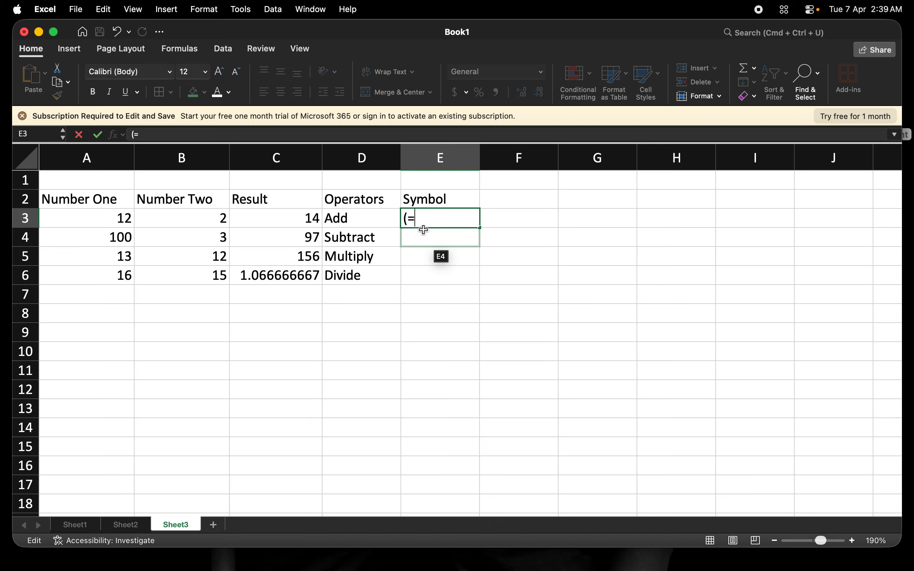
{"action": "type", "text": "+)"}
{"action": "left_click", "coordinate": [425, 235]}
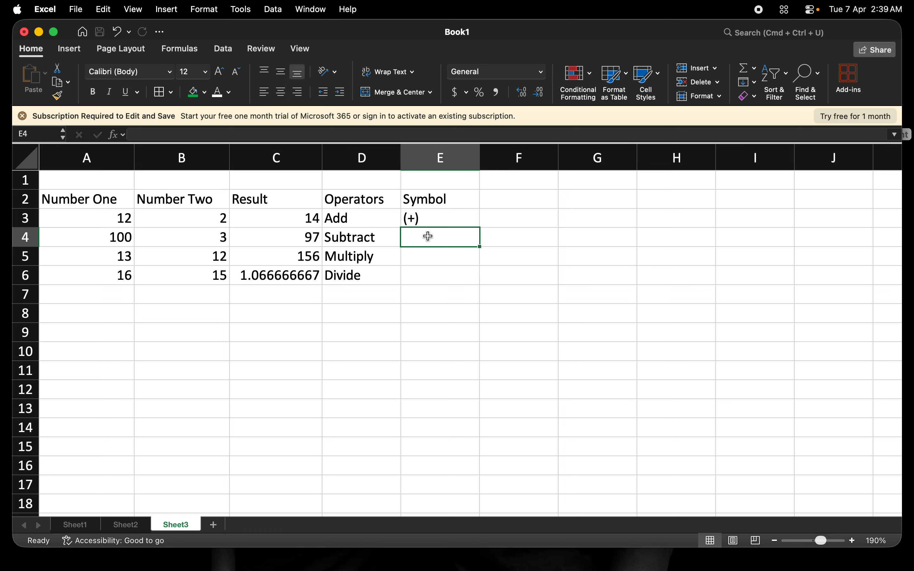
Step: Enter (-), (*) and (/) in E4, E5 and E6
{"action": "type", "text": "("}
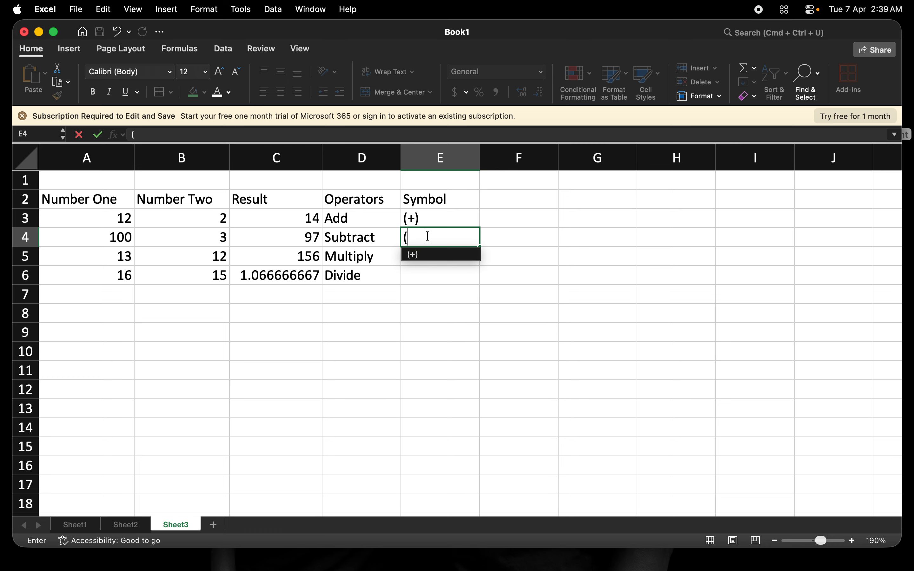
{"action": "type", "text": "-)"}
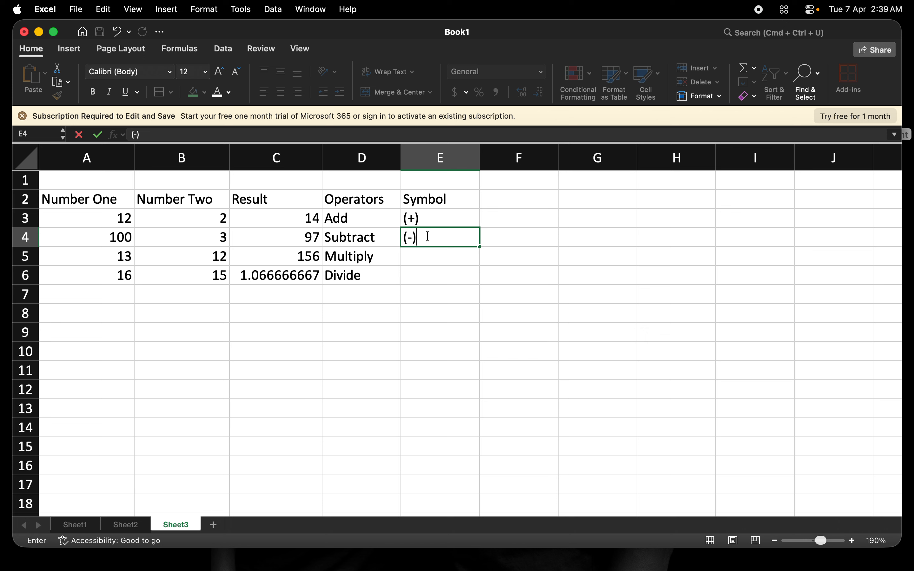
{"action": "key", "text": "Return"}
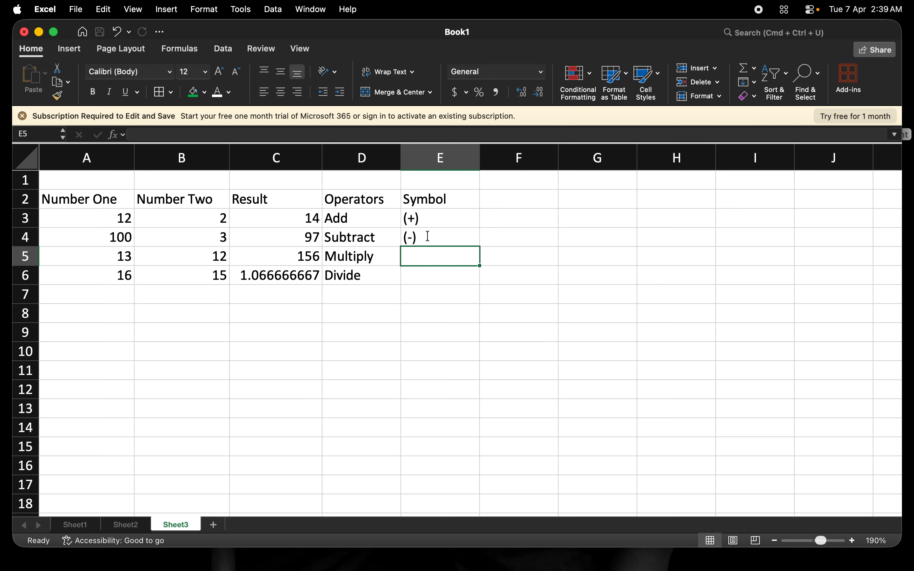
{"action": "type", "text": "("}
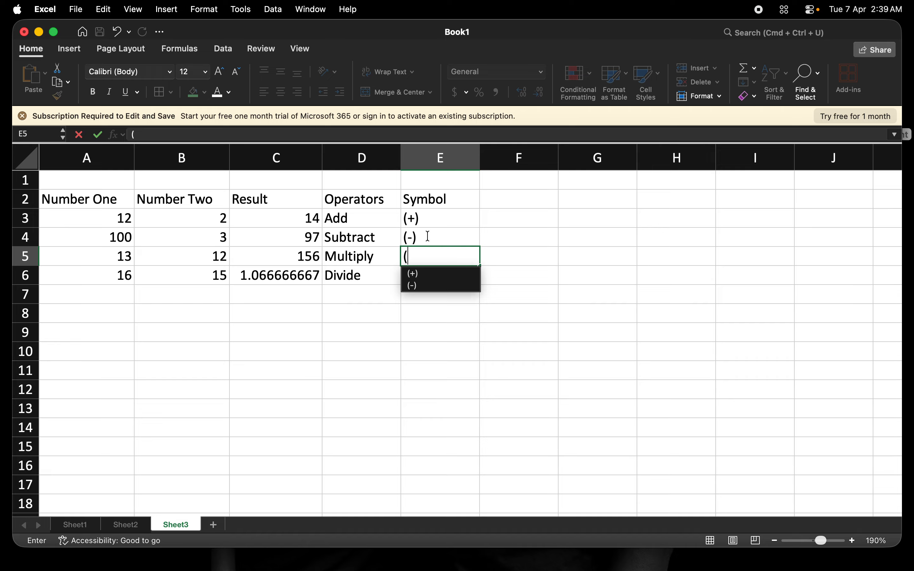
{"action": "type", "text": "*"}
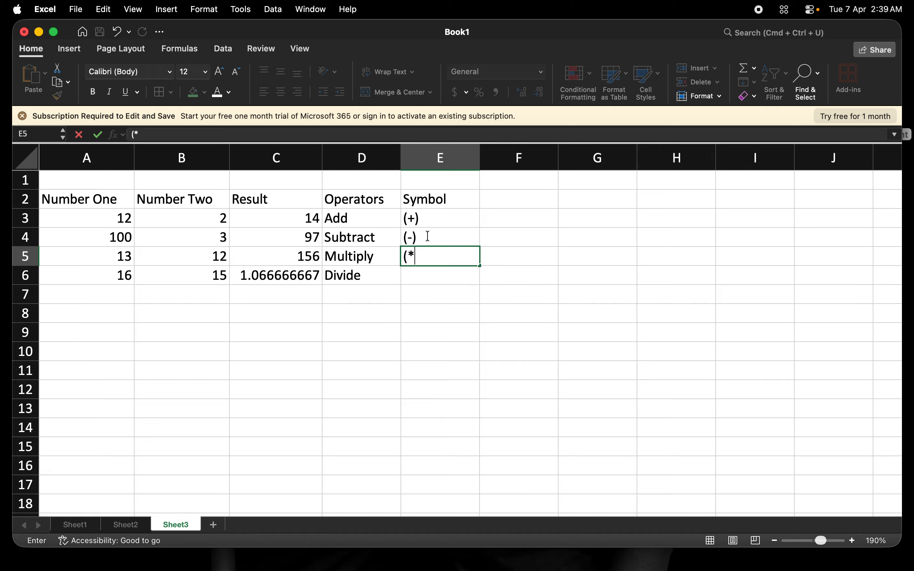
{"action": "type", "text": ")"}
{"action": "key", "text": "Return"}
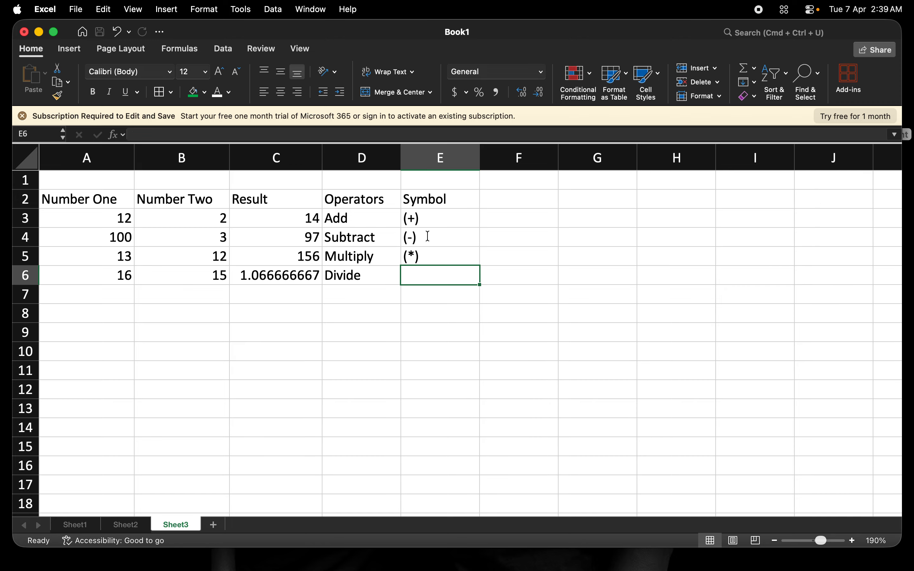
{"action": "type", "text": "("}
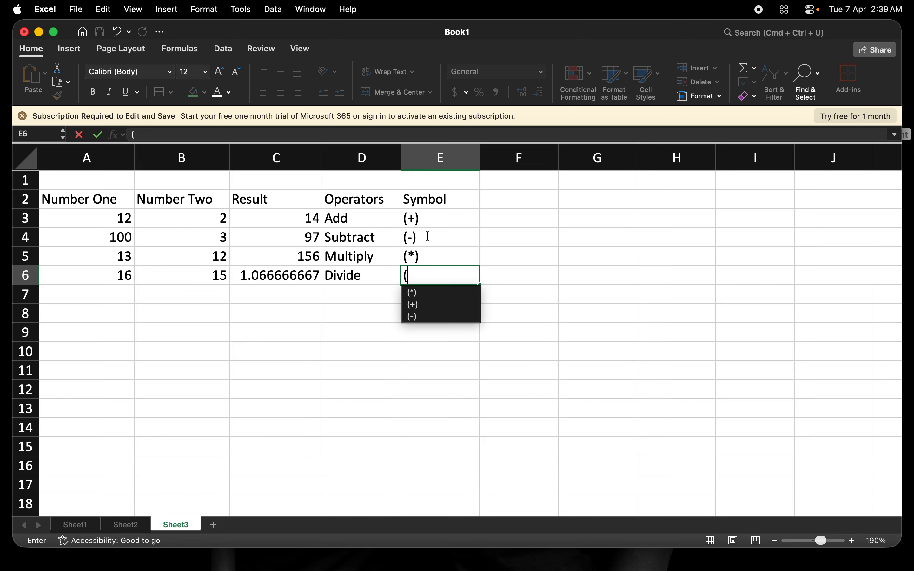
{"action": "type", "text": "/)"}
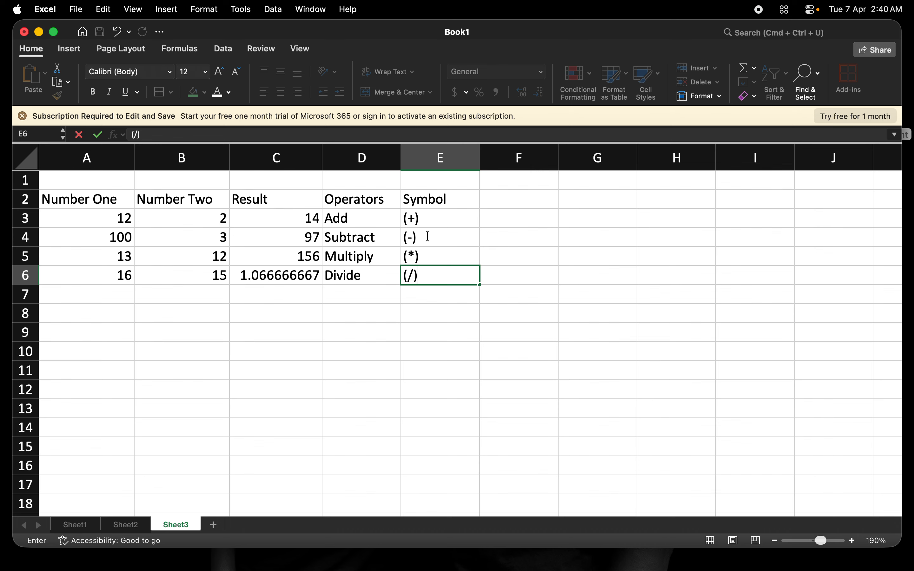
Step: Give header row A2:E2 Academy Engraved LET font, green fill and dark orange text
{"action": "left_click", "coordinate": [45, 200]}
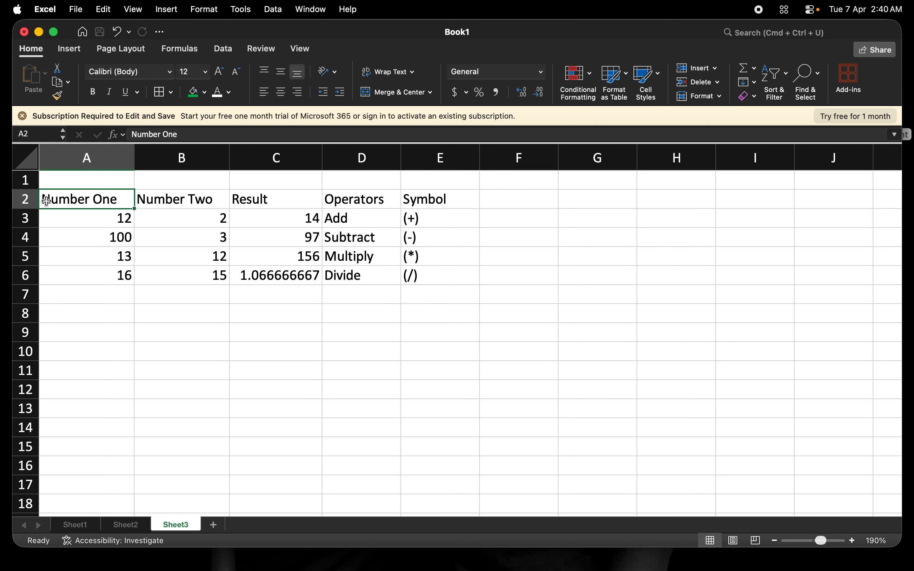
{"action": "key", "text": "shift+Right"}
{"action": "key", "text": "shift+Right"}
{"action": "key", "text": "shift+Right"}
{"action": "key", "text": "shift+Right"}
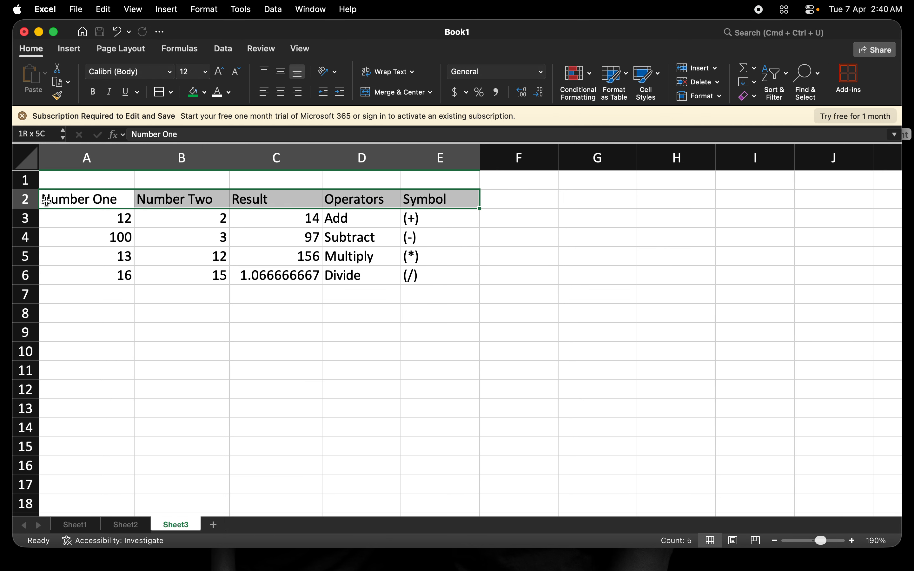
{"action": "left_click", "coordinate": [170, 71]}
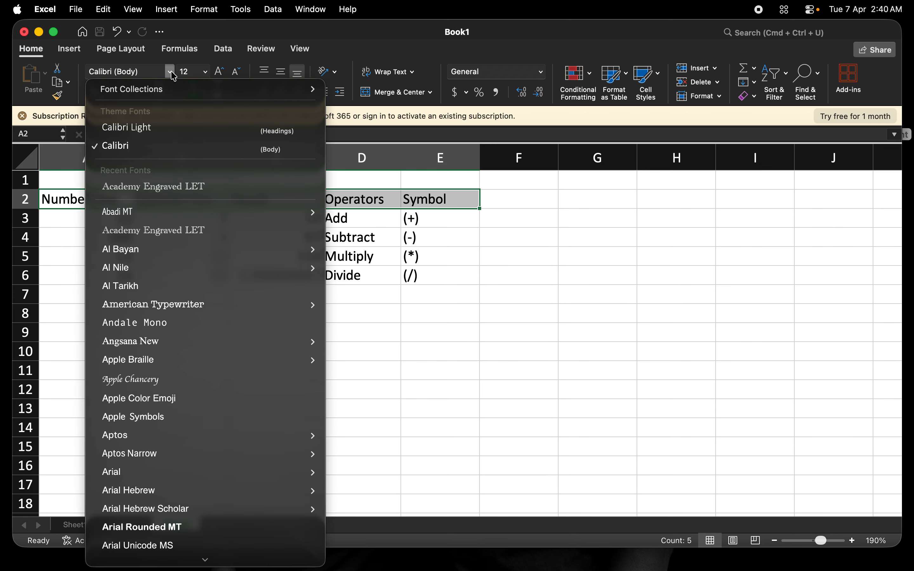
{"action": "left_click", "coordinate": [181, 188]}
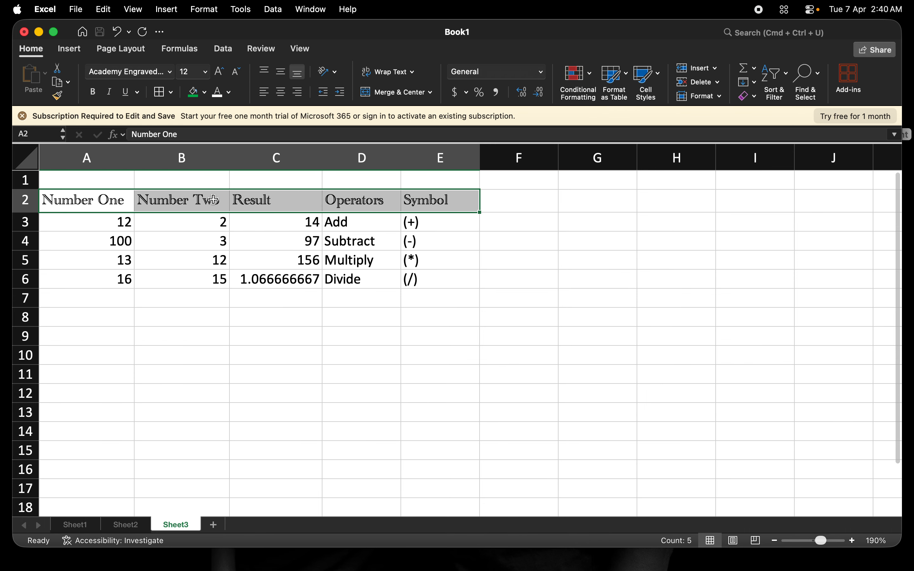
{"action": "left_click", "coordinate": [209, 101]}
{"action": "left_click", "coordinate": [196, 99]}
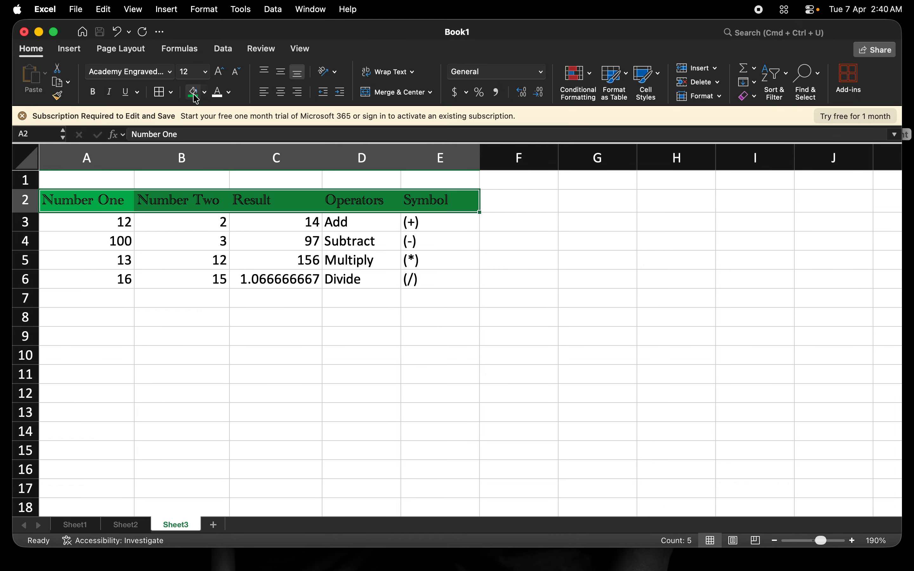
{"action": "left_click", "coordinate": [216, 100]}
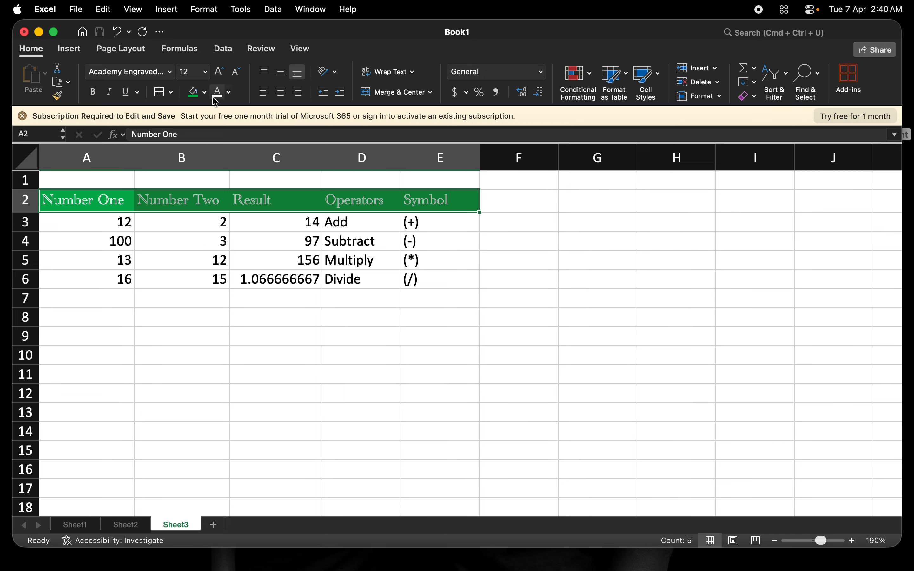
{"action": "left_click", "coordinate": [230, 95]}
{"action": "left_click", "coordinate": [278, 204]}
Step: Switch the headers to bold Angsana New, size 18, in black
{"action": "left_click", "coordinate": [170, 71]}
{"action": "mouse_move", "coordinate": [171, 347]}
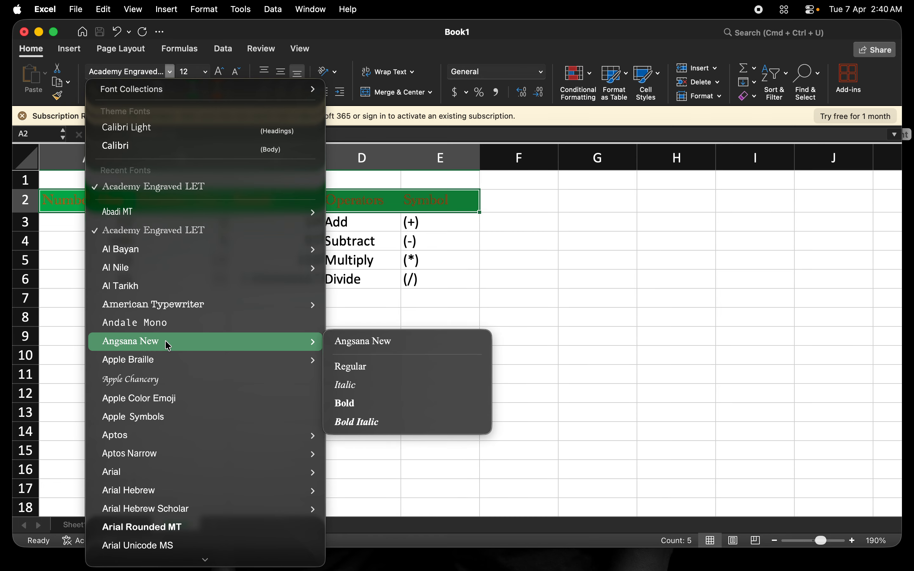
{"action": "left_click", "coordinate": [349, 406]}
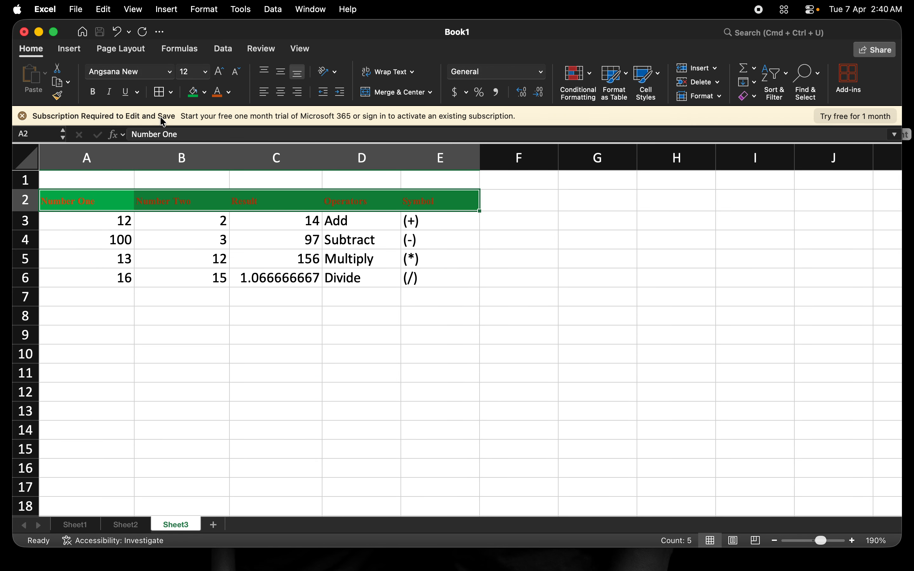
{"action": "left_click", "coordinate": [206, 73]}
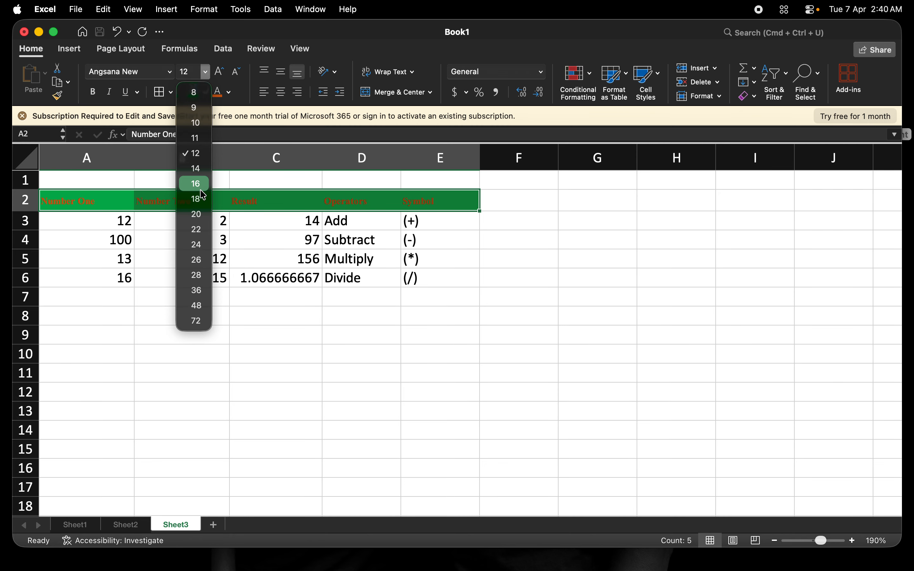
{"action": "left_click", "coordinate": [201, 197]}
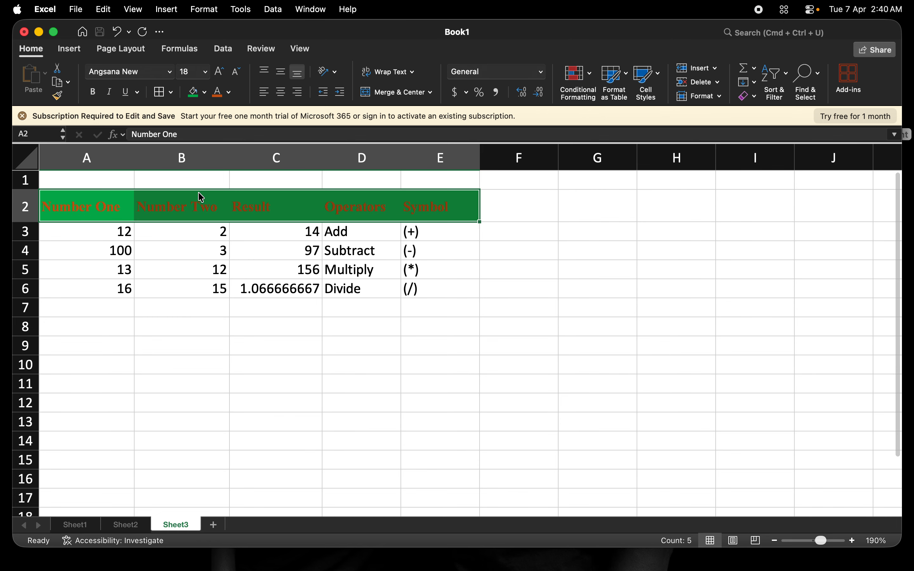
{"action": "left_click", "coordinate": [229, 93]}
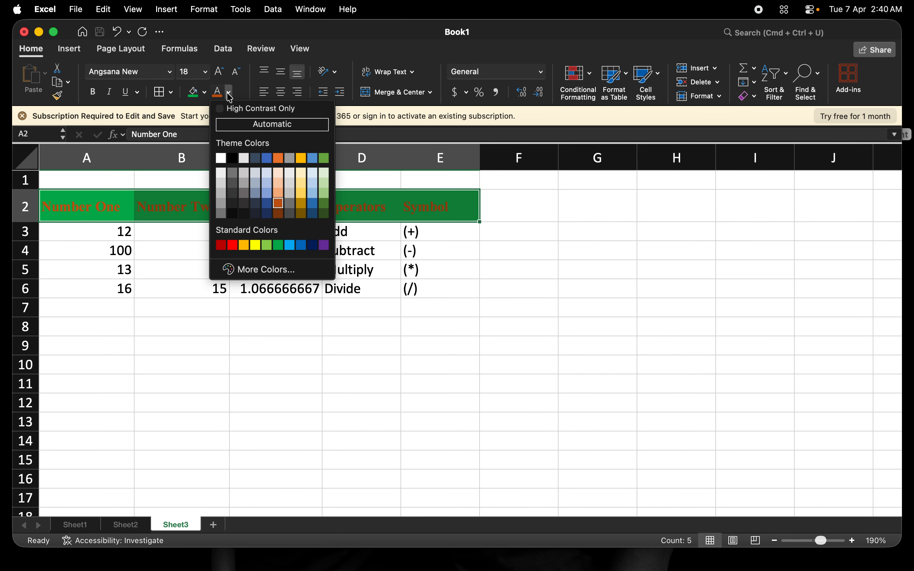
{"action": "left_click", "coordinate": [232, 158]}
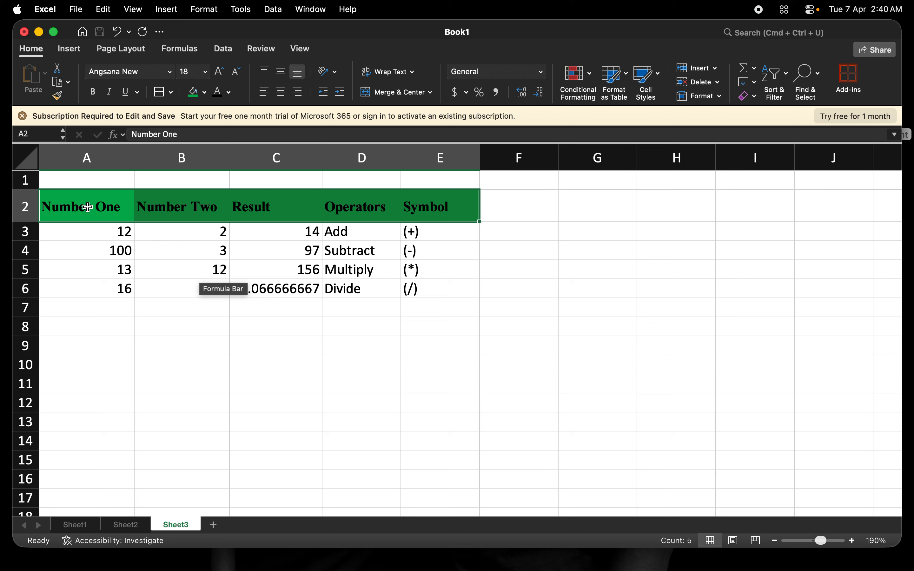
Step: Apply All Borders to every cell of the A2:E6 table
{"action": "key", "text": "shift+Down"}
{"action": "key", "text": "shift+Down"}
{"action": "key", "text": "shift+Down"}
{"action": "key", "text": "shift+Down"}
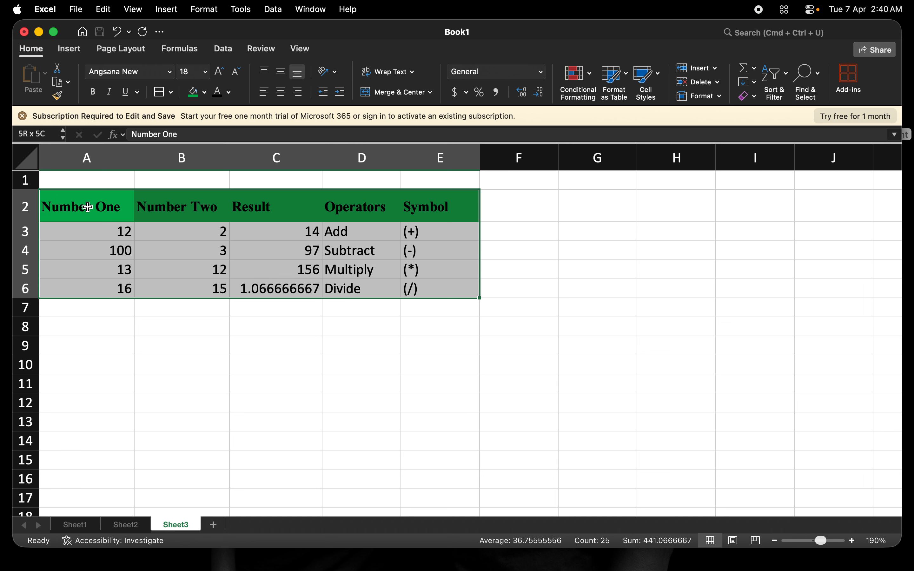
{"action": "left_click", "coordinate": [160, 92]}
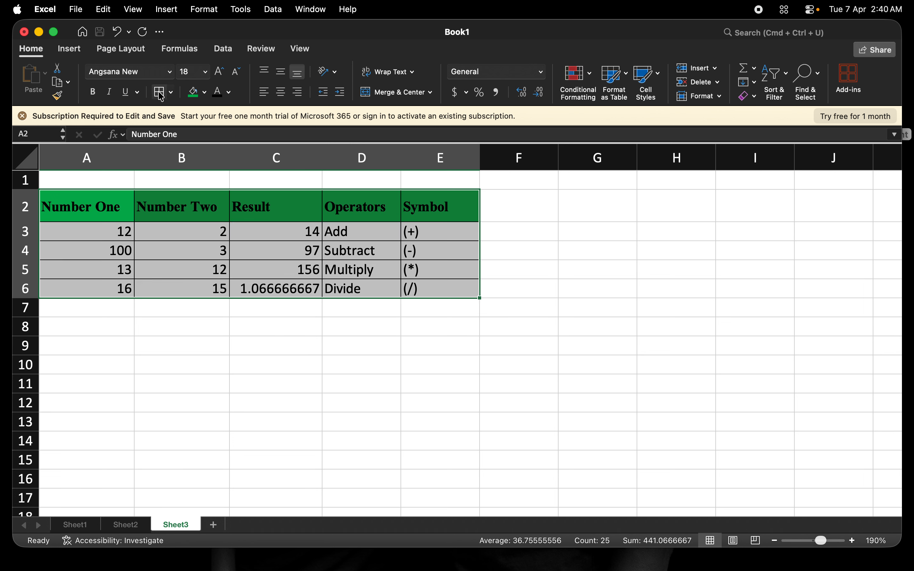
{"action": "left_click", "coordinate": [347, 228]}
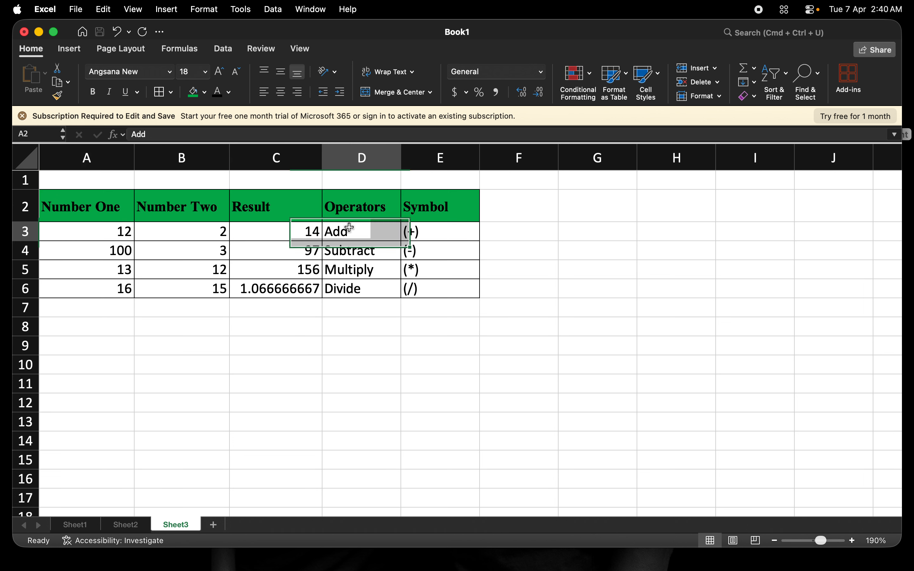
Step: Reselect A2:E6 and center all of its contents
{"action": "left_click", "coordinate": [85, 210]}
{"action": "key", "text": "shift+Down"}
{"action": "key", "text": "shift+Down"}
{"action": "key", "text": "shift+Right"}
{"action": "key", "text": "shift+Right"}
{"action": "key", "text": "shift+Right"}
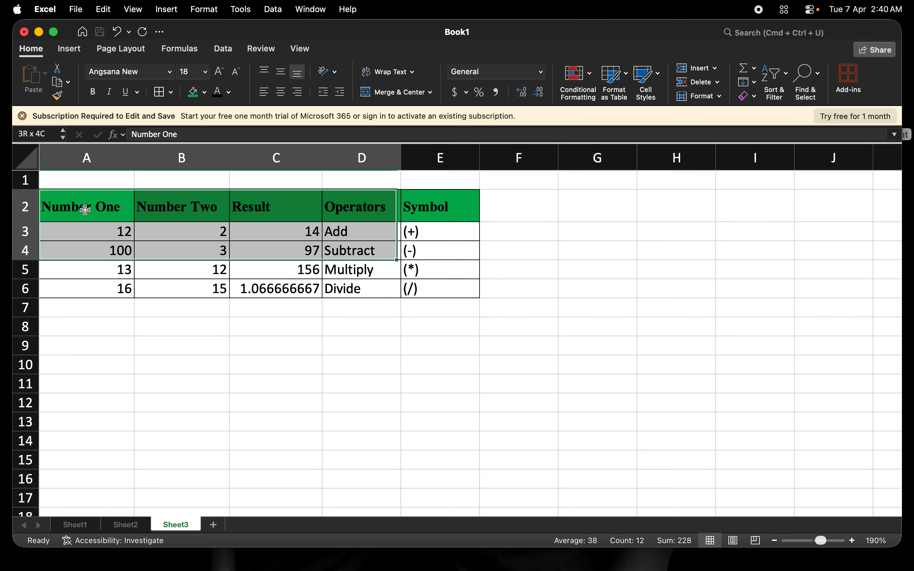
{"action": "key", "text": "shift+Down"}
{"action": "key", "text": "shift+Down"}
{"action": "key", "text": "shift+Right"}
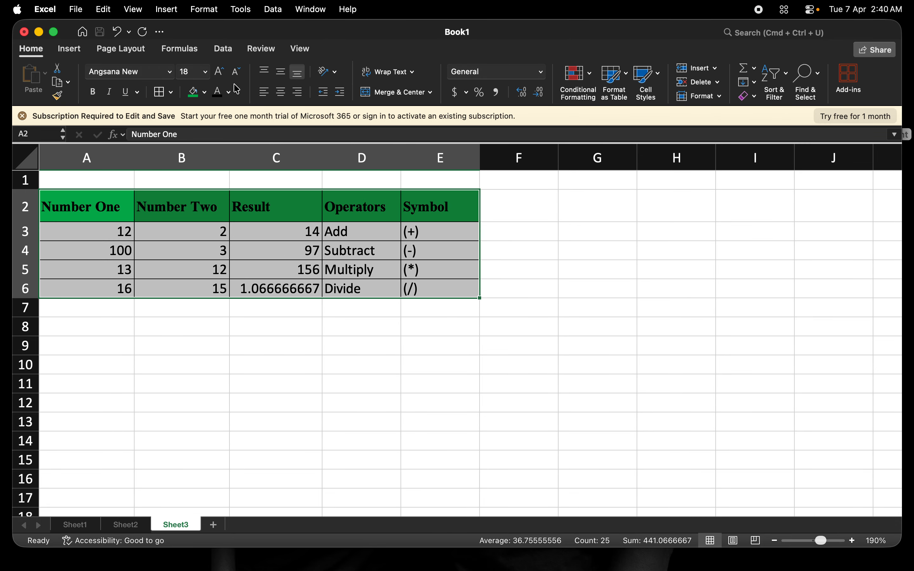
{"action": "left_click", "coordinate": [282, 94]}
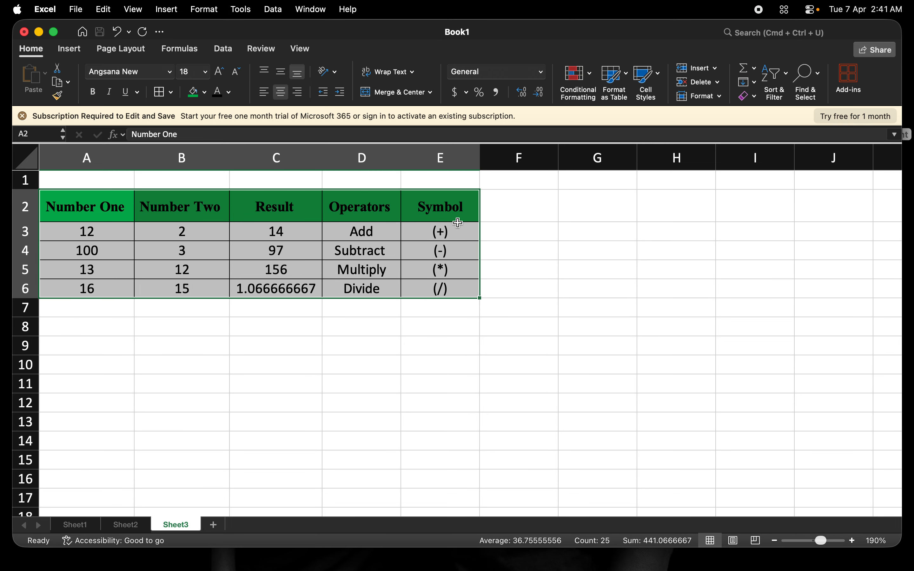
Step: Fill the Result column C2:C6 with the orange theme colour
{"action": "left_click", "coordinate": [483, 217]}
{"action": "left_click", "coordinate": [393, 246]}
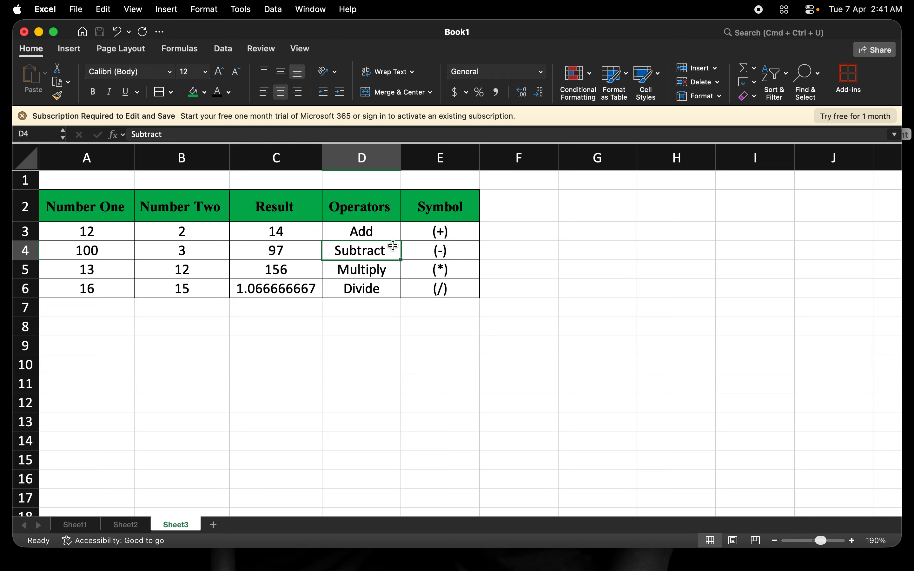
{"action": "left_click", "coordinate": [294, 209]}
{"action": "key", "text": "shift+Down"}
{"action": "key", "text": "shift+Down"}
{"action": "key", "text": "shift+Down"}
{"action": "key", "text": "shift+Down"}
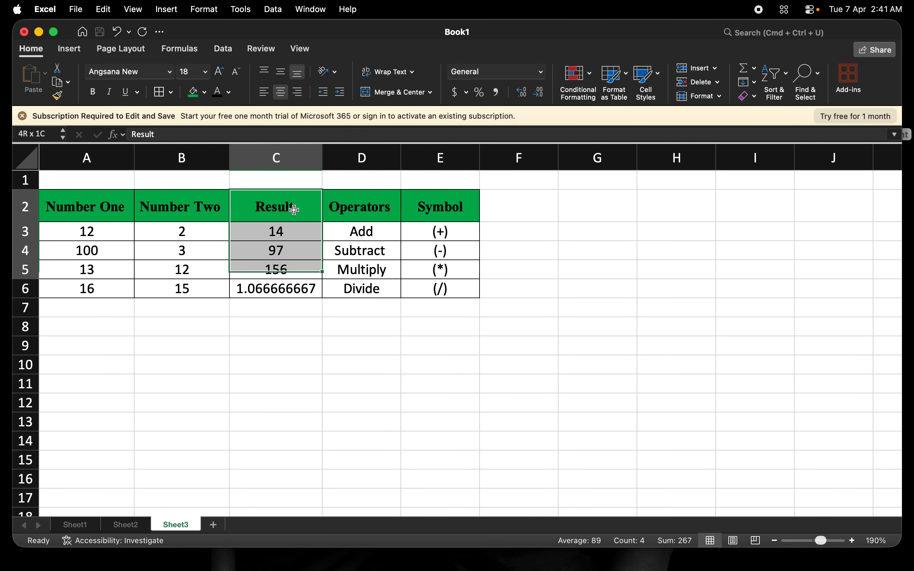
{"action": "left_click", "coordinate": [205, 92]}
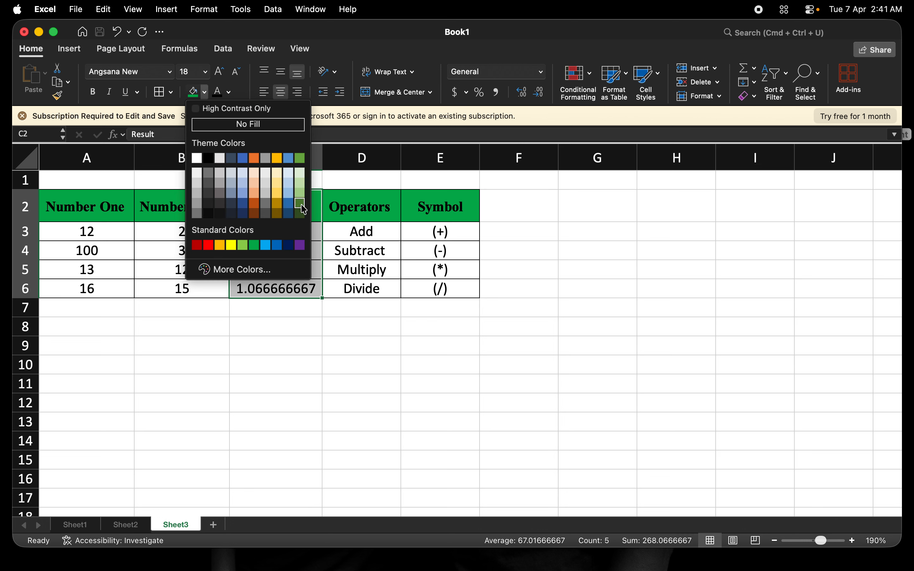
{"action": "left_click", "coordinate": [255, 159]}
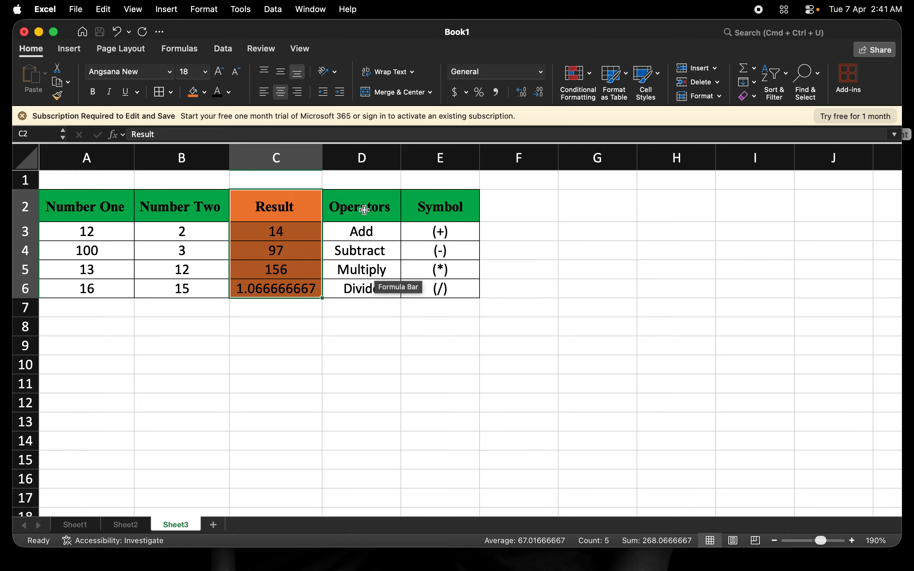
{"action": "left_click", "coordinate": [361, 195]}
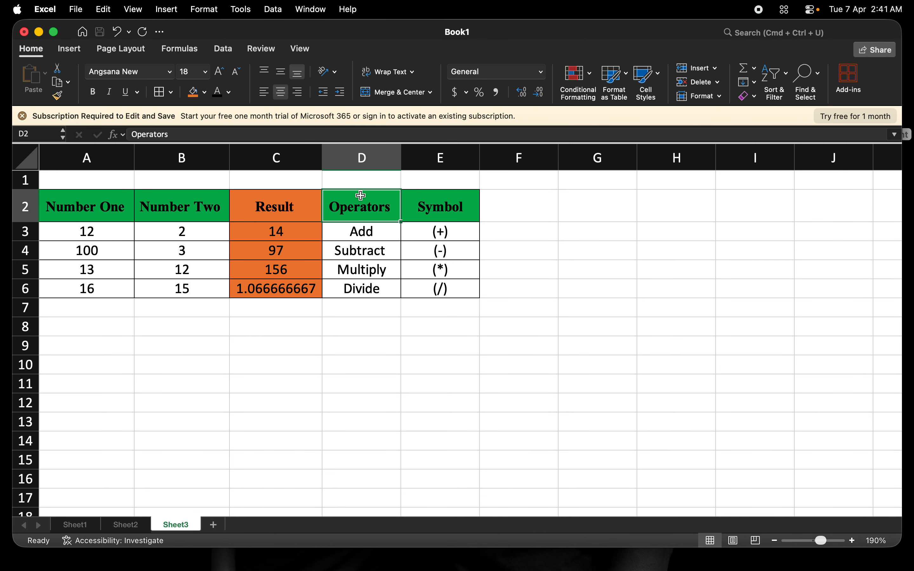
Step: Fill the Operators column D2:D6 blue
{"action": "key", "text": "shift+Down"}
{"action": "key", "text": "shift+Down"}
{"action": "key", "text": "shift+Down"}
{"action": "key", "text": "shift+Down"}
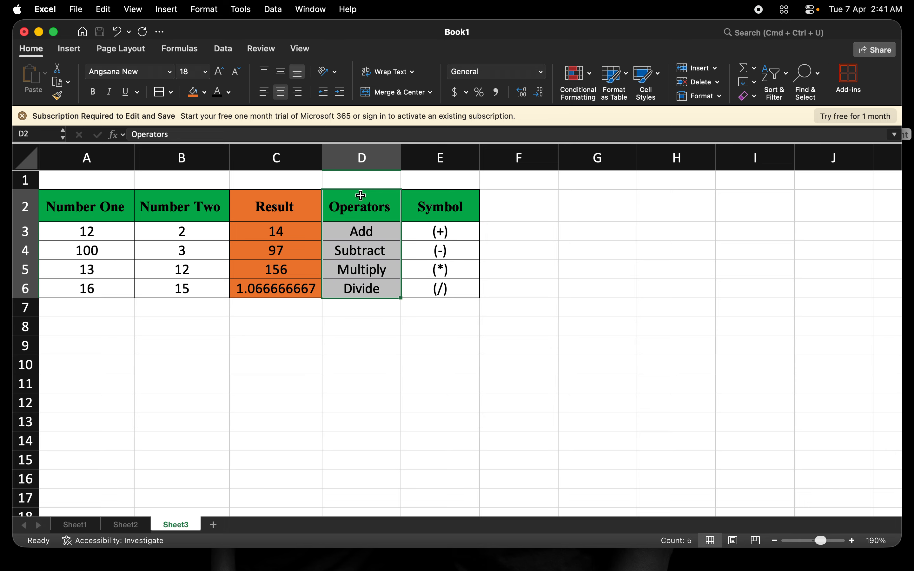
{"action": "left_click", "coordinate": [205, 92]}
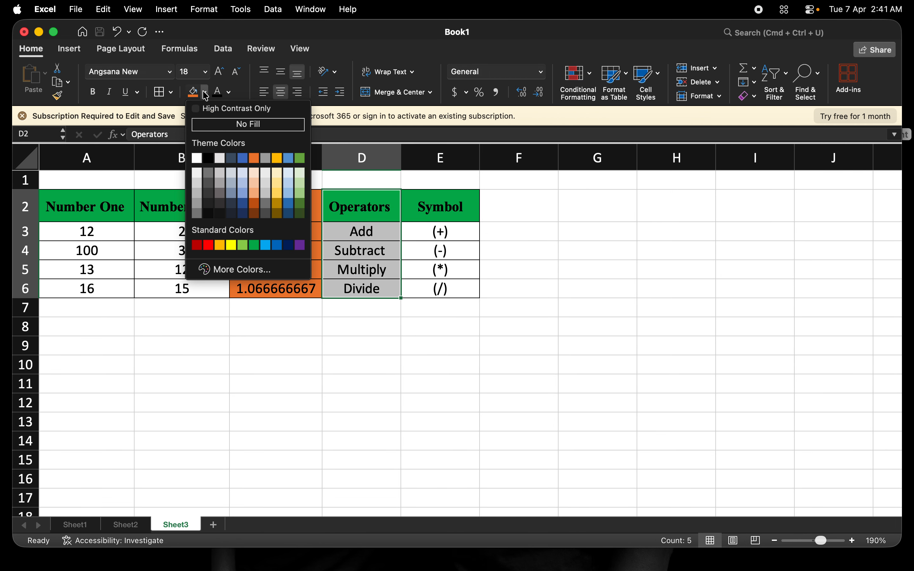
{"action": "left_click", "coordinate": [243, 158]}
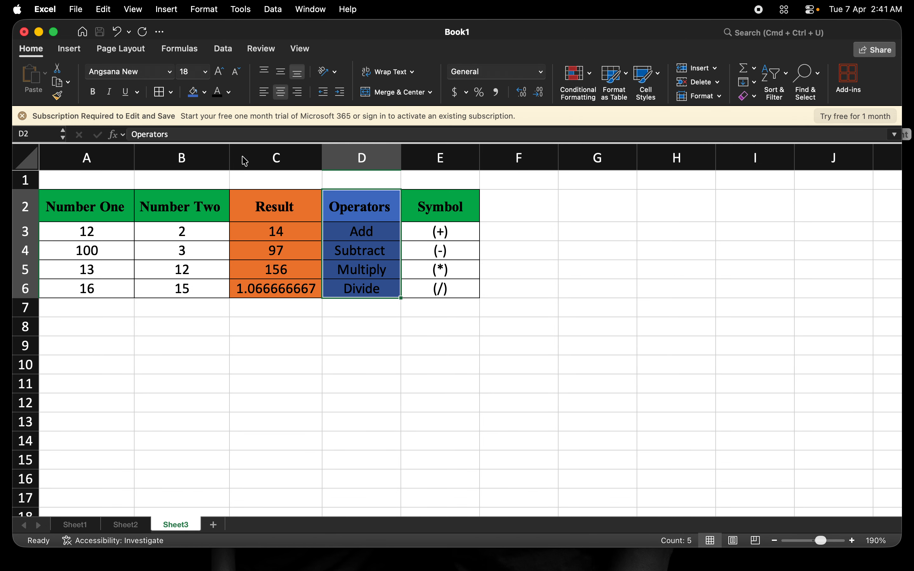
Step: Fill the Symbol column E2:E6 purple, replacing a dark blue first pick
{"action": "left_click", "coordinate": [437, 202]}
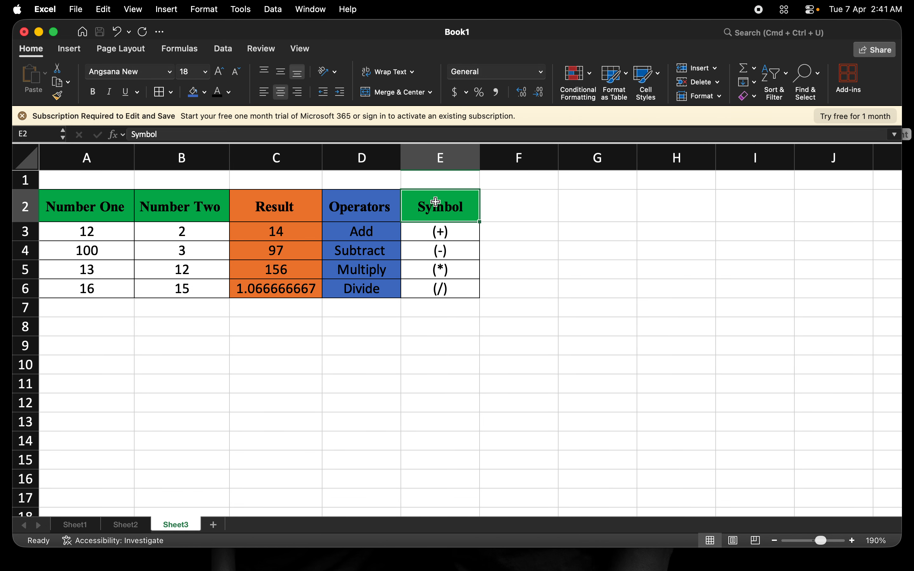
{"action": "key", "text": "shift+Down"}
{"action": "key", "text": "shift+Down"}
{"action": "key", "text": "shift+Down"}
{"action": "key", "text": "shift+Down"}
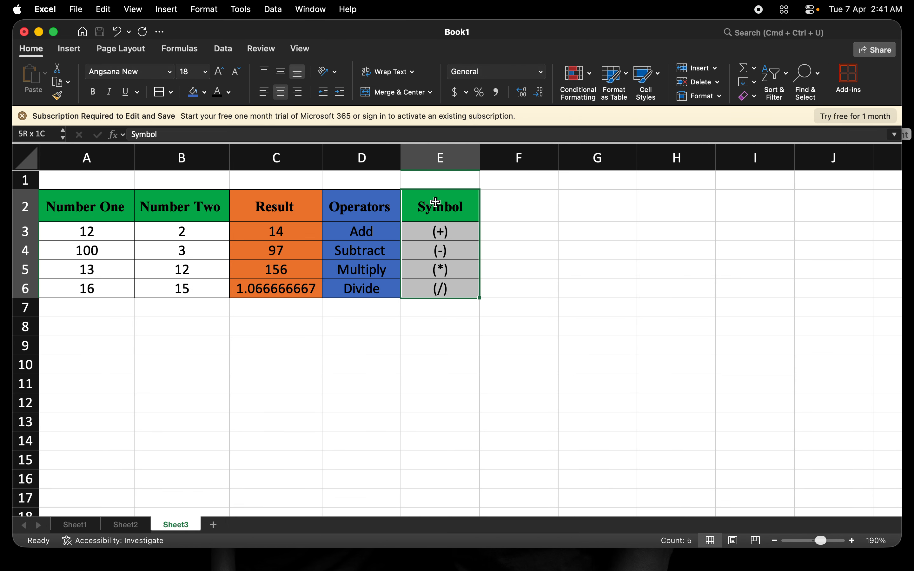
{"action": "left_click", "coordinate": [205, 92]}
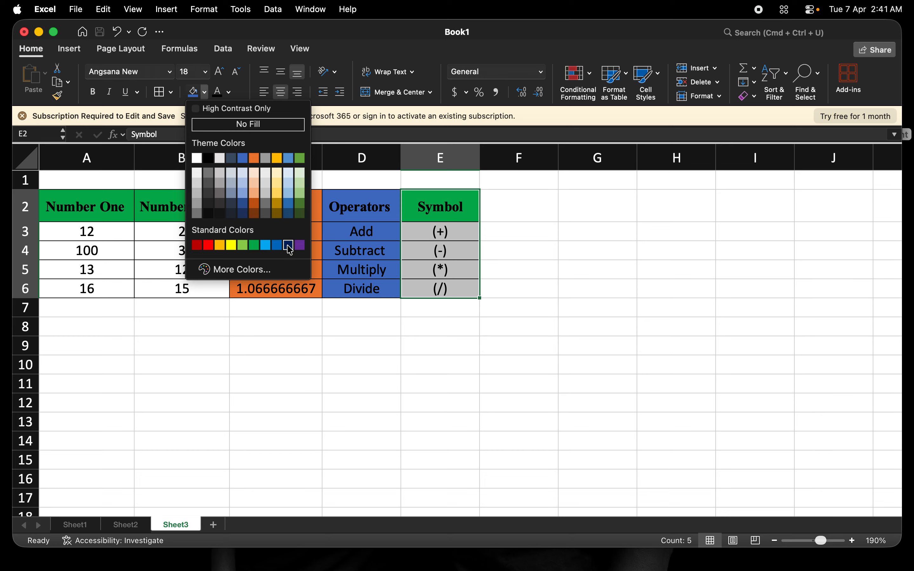
{"action": "left_click", "coordinate": [288, 246]}
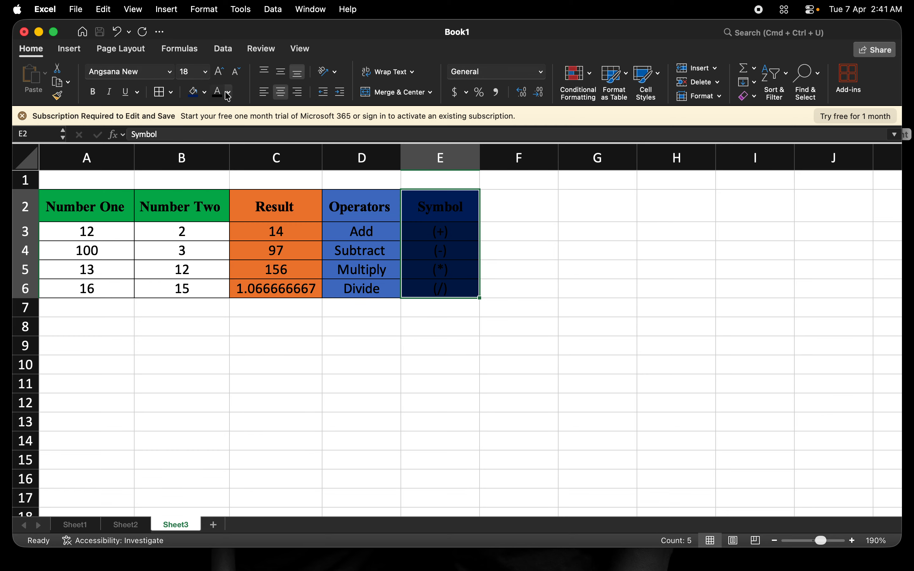
{"action": "left_click", "coordinate": [203, 96]}
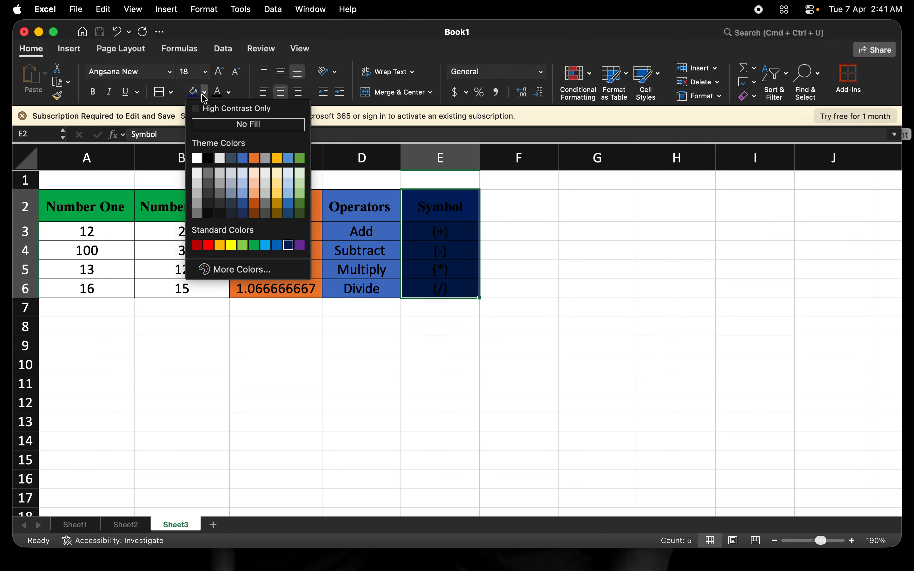
{"action": "left_click", "coordinate": [300, 246]}
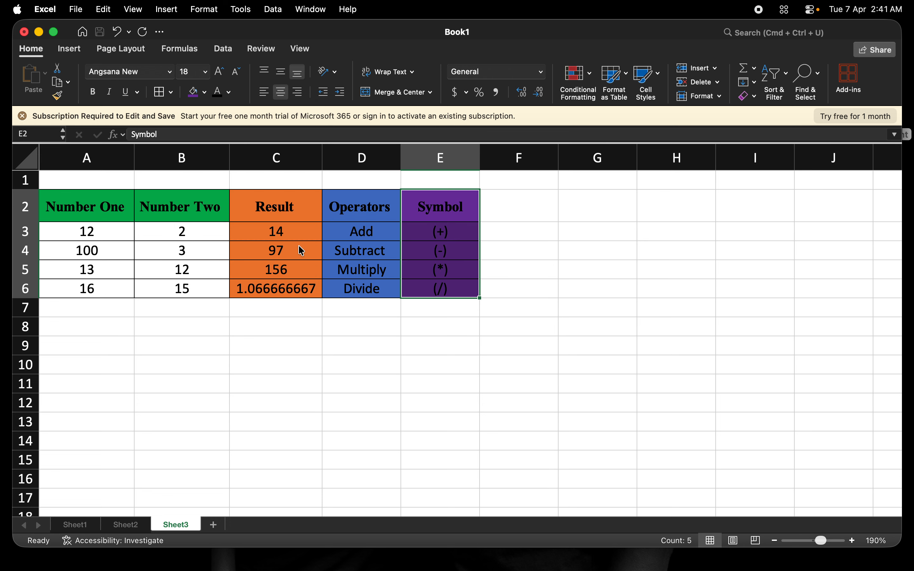
{"action": "left_click", "coordinate": [514, 226]}
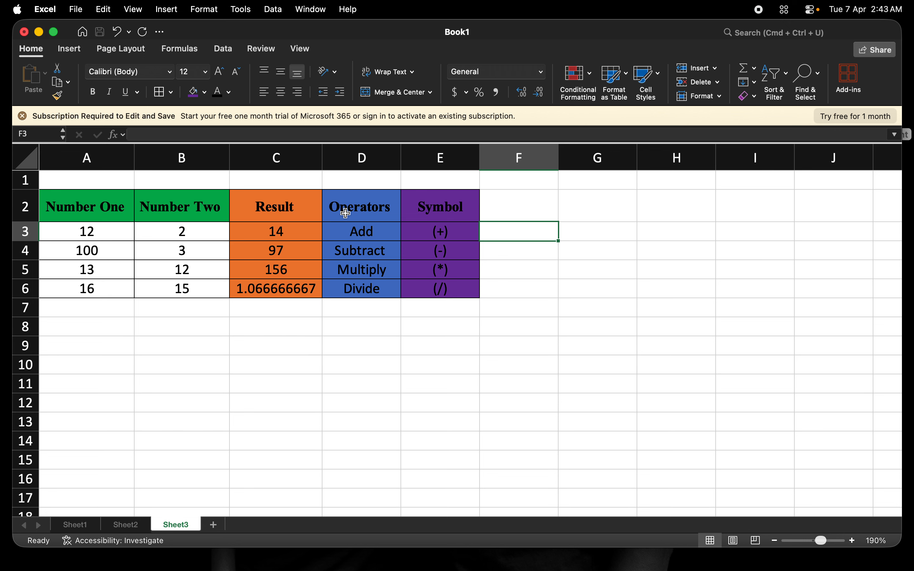
Step: Go to Sheet2 and check the Price and Quantity values in rows 2–4
{"action": "left_click", "coordinate": [126, 525]}
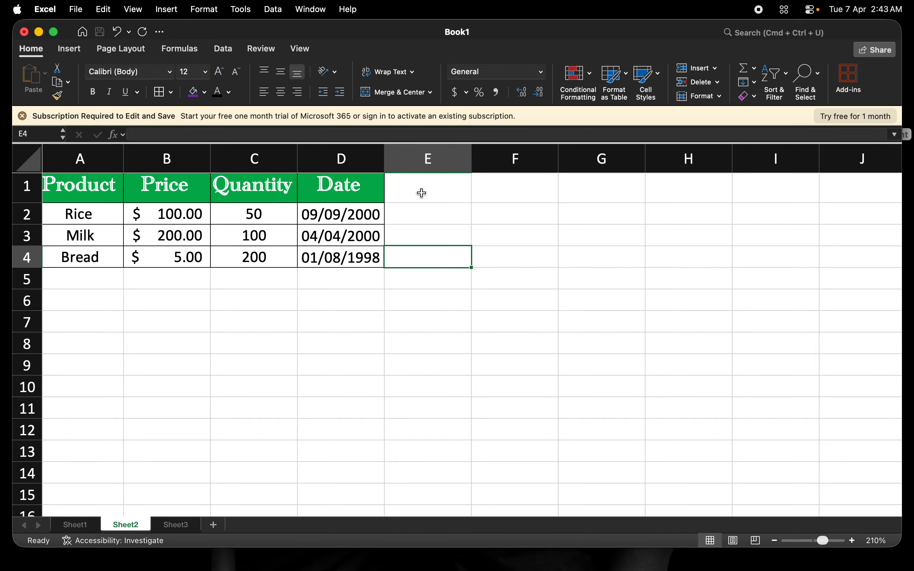
{"action": "left_click", "coordinate": [430, 186]}
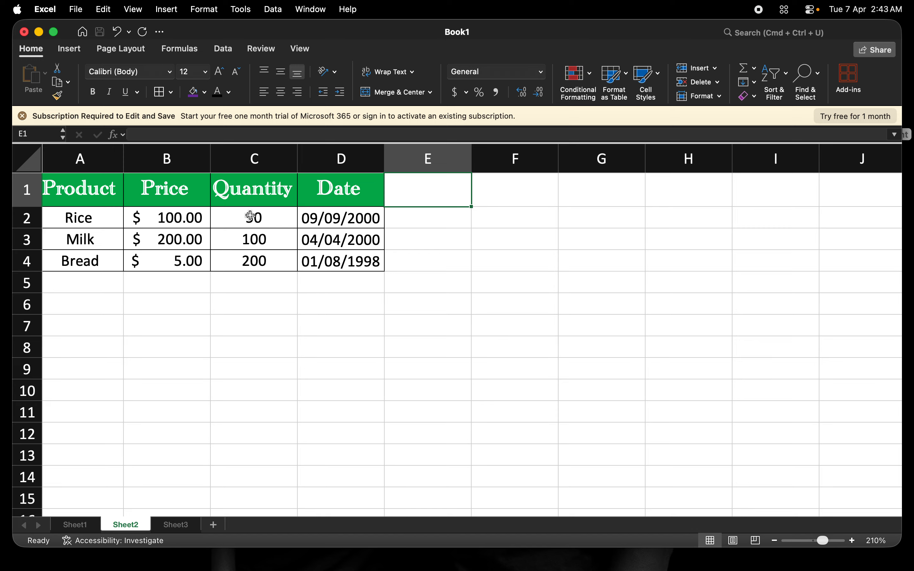
{"action": "left_click", "coordinate": [173, 220]}
{"action": "left_click", "coordinate": [257, 218]}
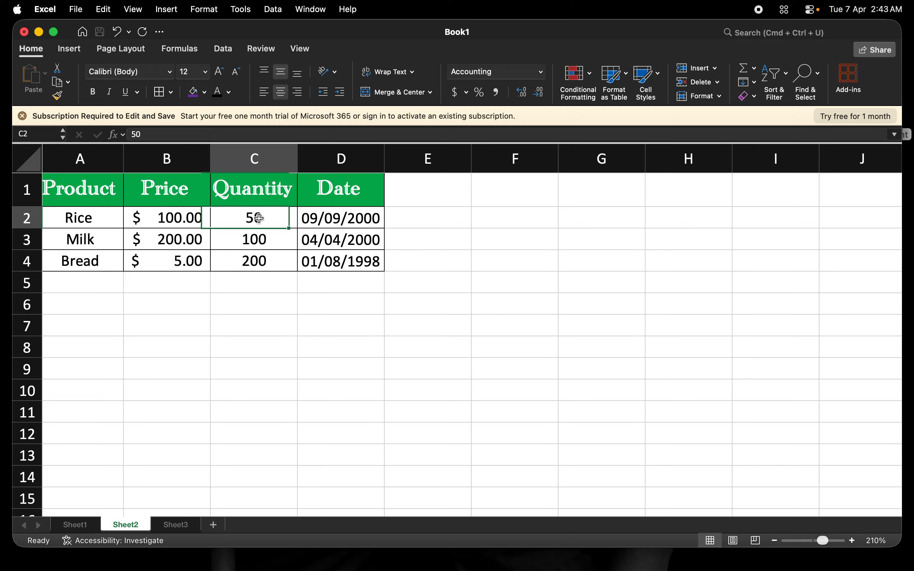
{"action": "left_click", "coordinate": [436, 219]}
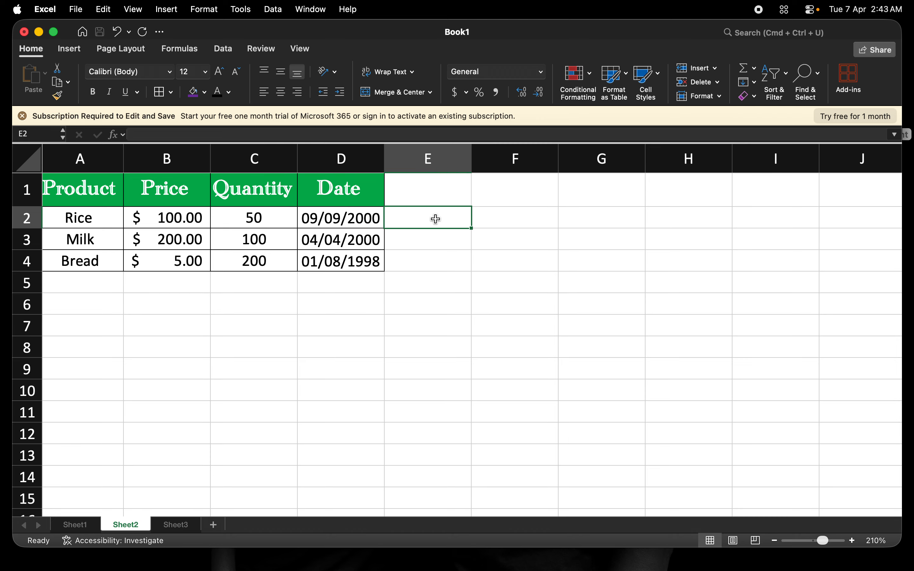
{"action": "left_click", "coordinate": [185, 239]}
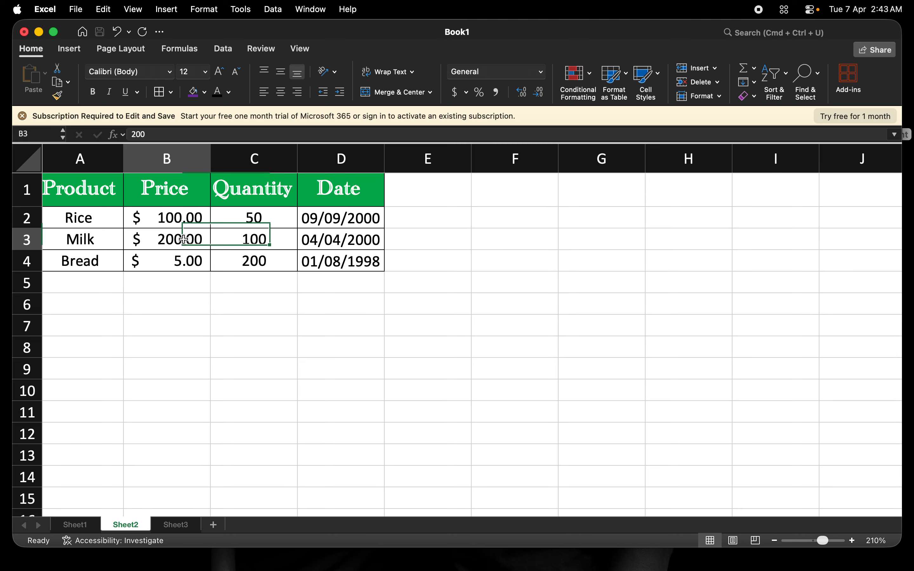
{"action": "left_click", "coordinate": [411, 238]}
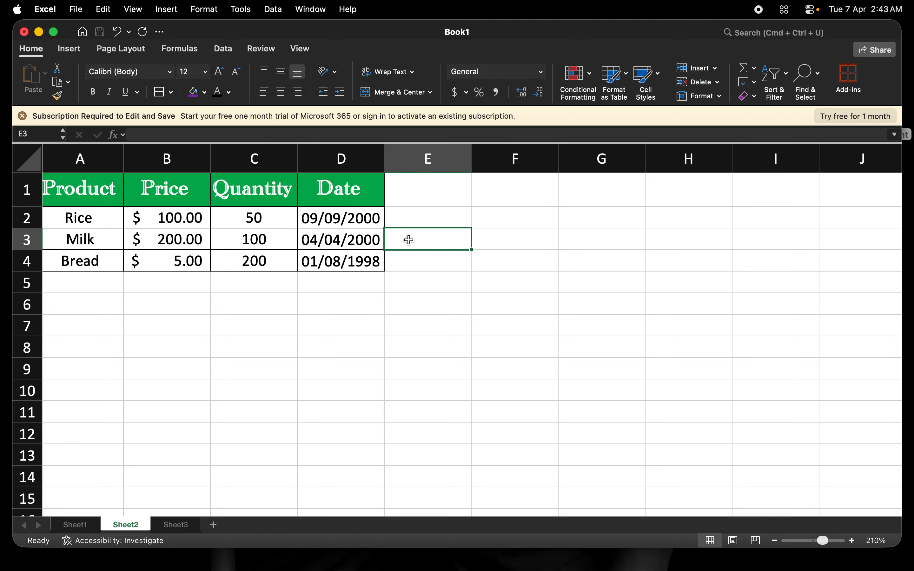
{"action": "left_click", "coordinate": [190, 256]}
{"action": "left_click", "coordinate": [251, 265]}
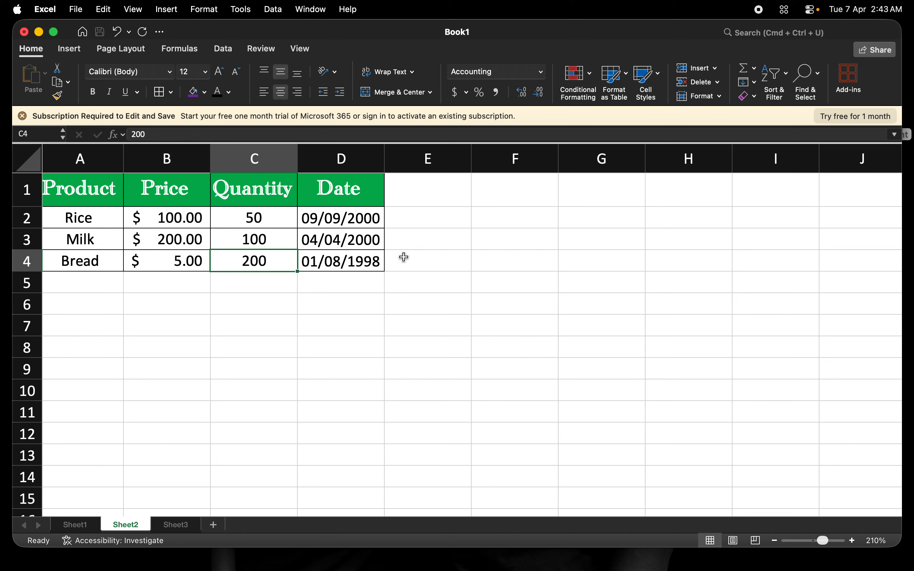
{"action": "left_click", "coordinate": [416, 260]}
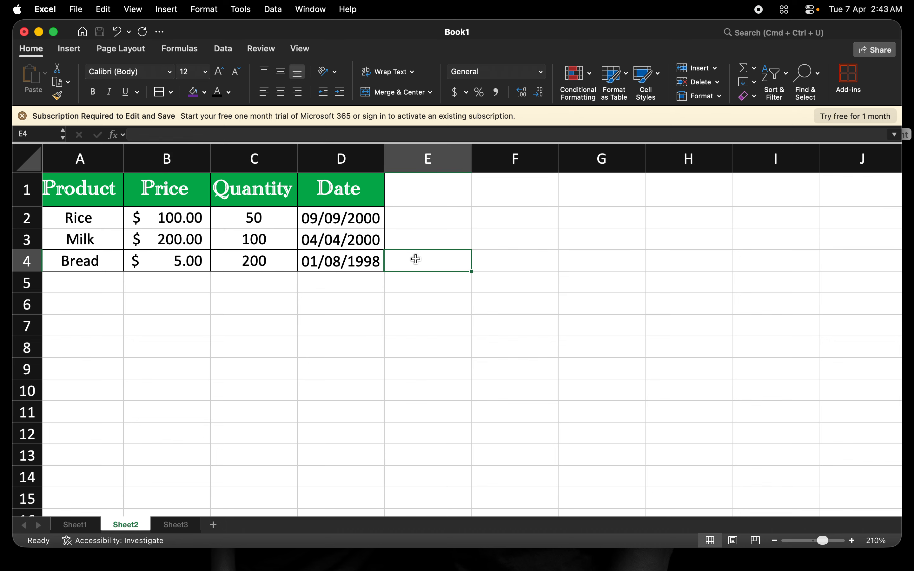